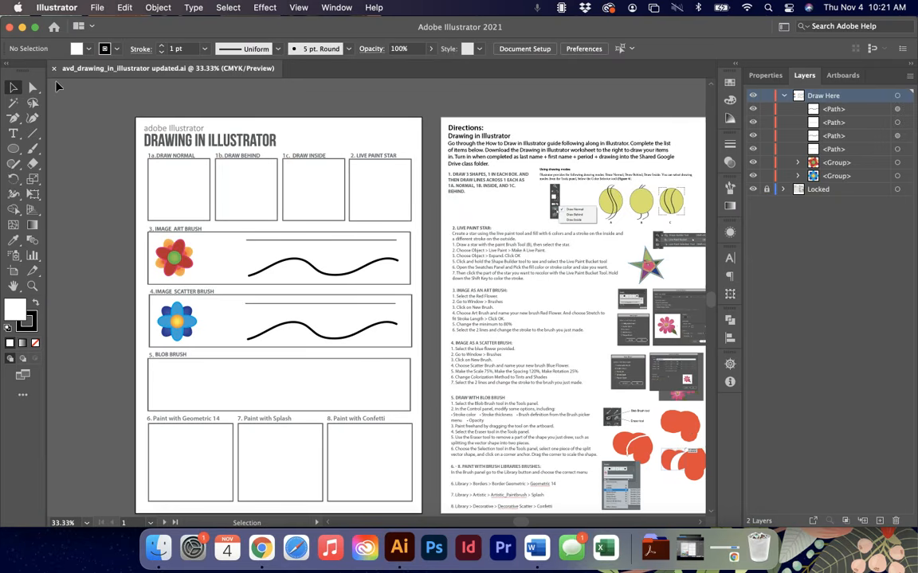
Draw a circle about 131 pt in diameter with the Ellipse tool inside the 1a Draw Normal box
key(super+equal)
key(super+equal)
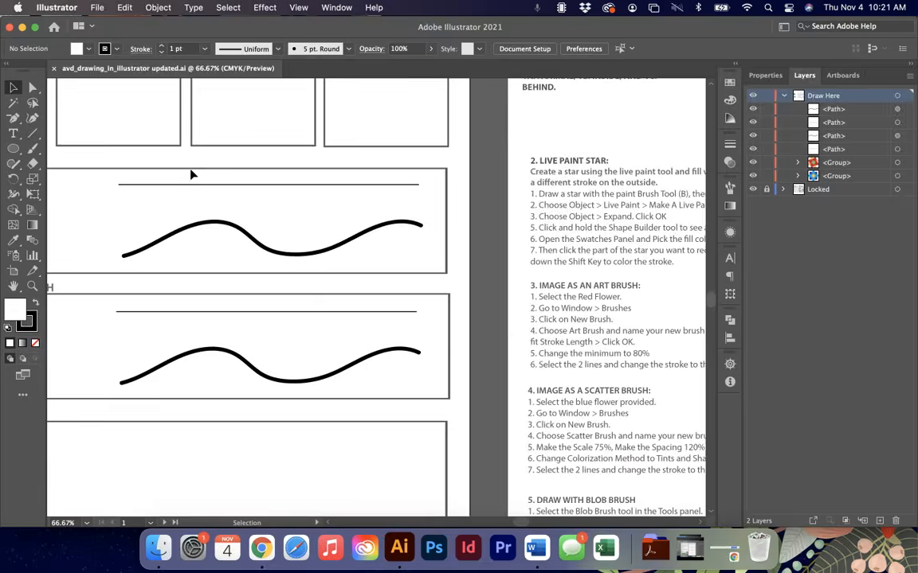
scroll(191, 173, up, 1)
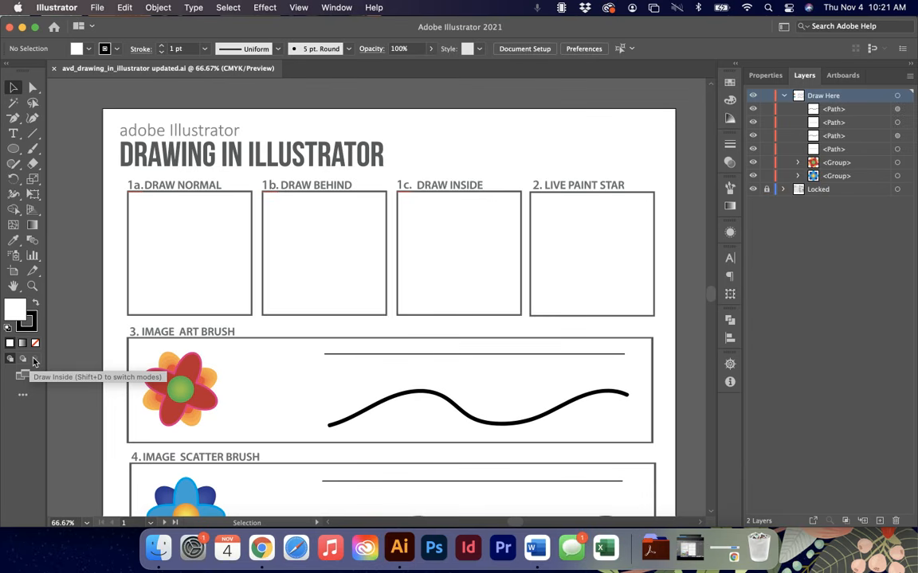
click(13, 148)
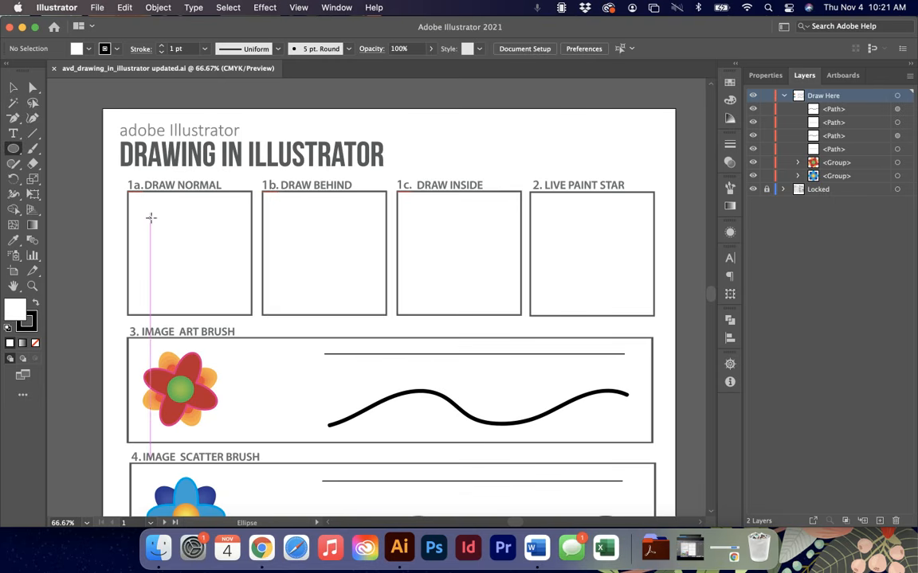
drag(148, 210, 246, 291)
key(v)
drag(180, 217, 170, 213)
Fill the circle in the 1a box with a red swatch
click(770, 77)
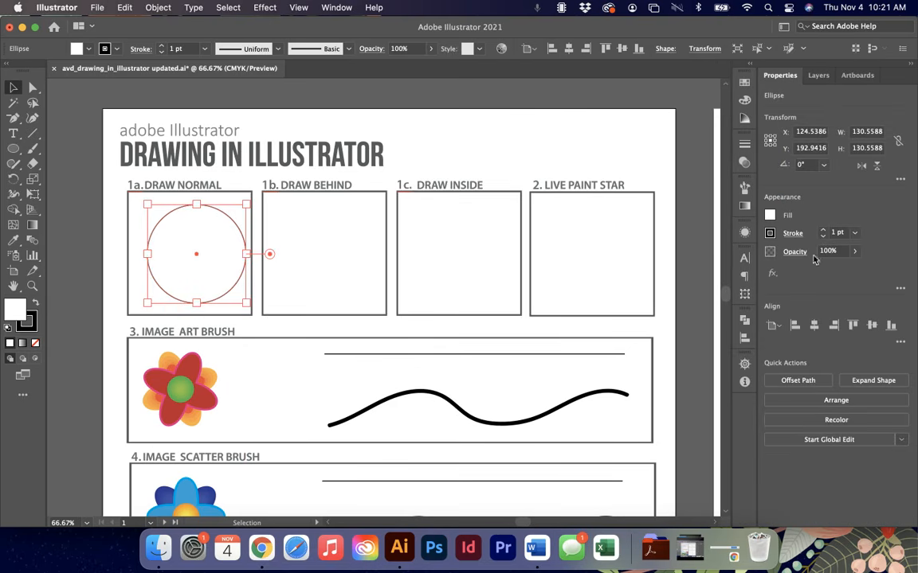
click(770, 216)
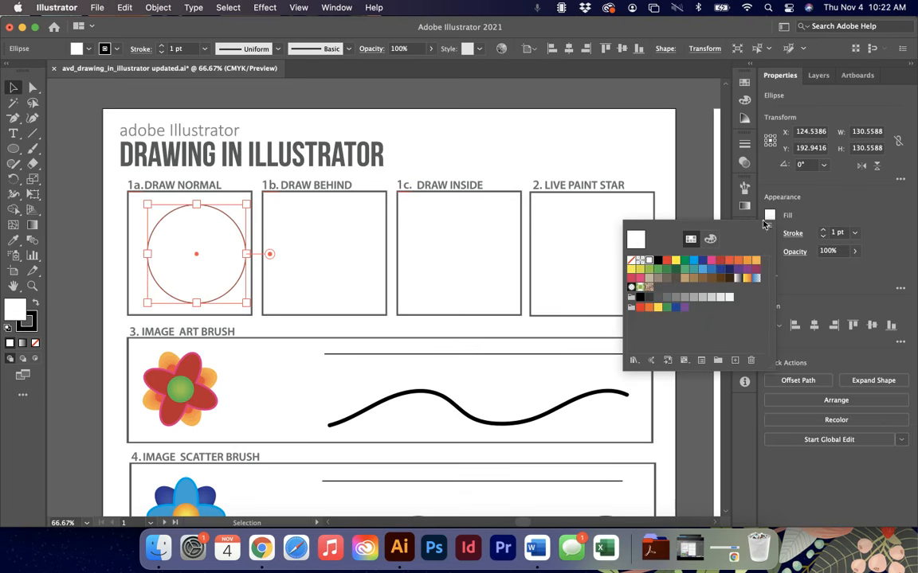
click(719, 261)
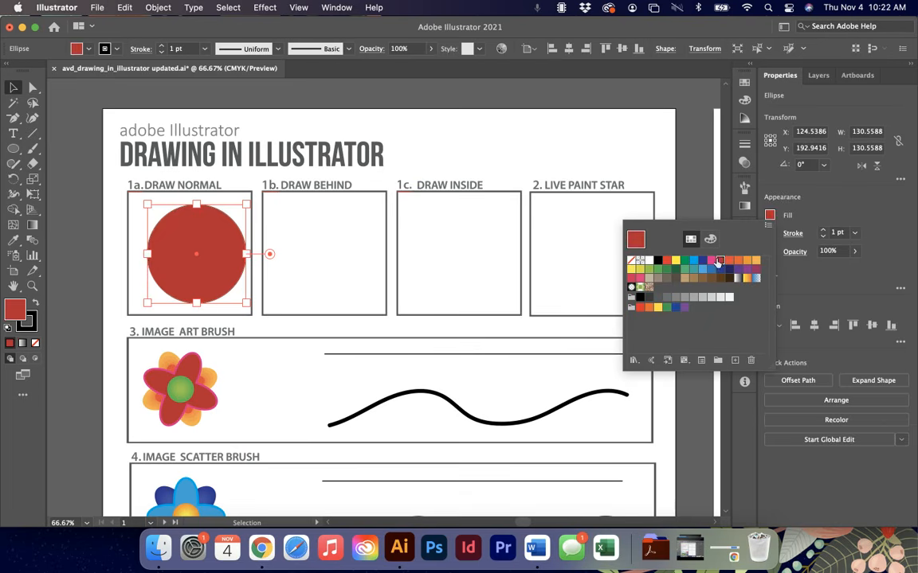
click(799, 214)
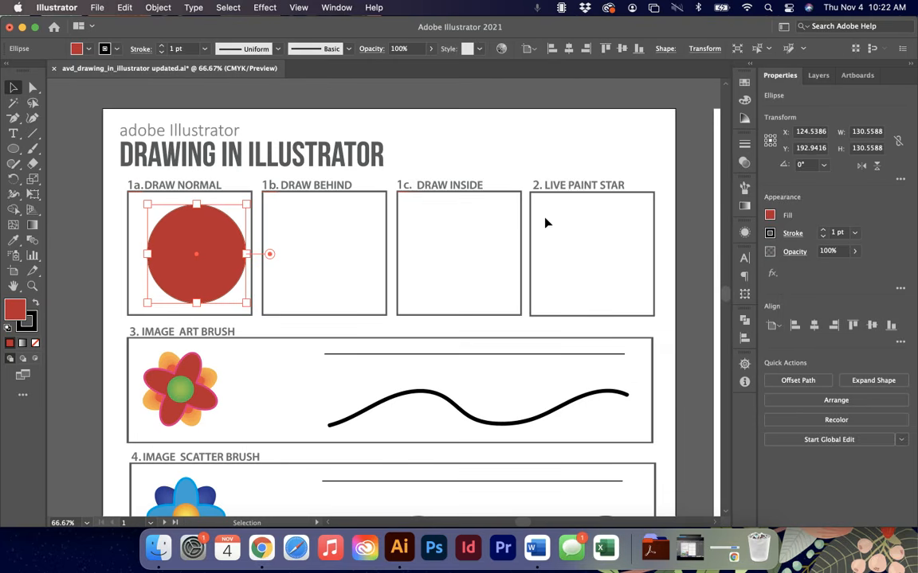
Copy the red circle into the 1b and 1c boxes and adjust the circles' positions to sit within their boxes
drag(213, 253, 453, 259)
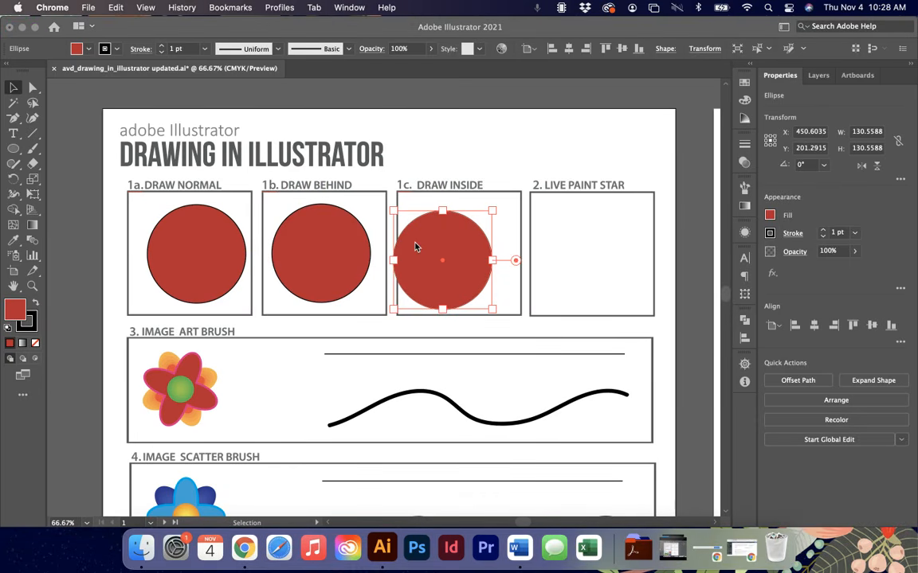
click(468, 249)
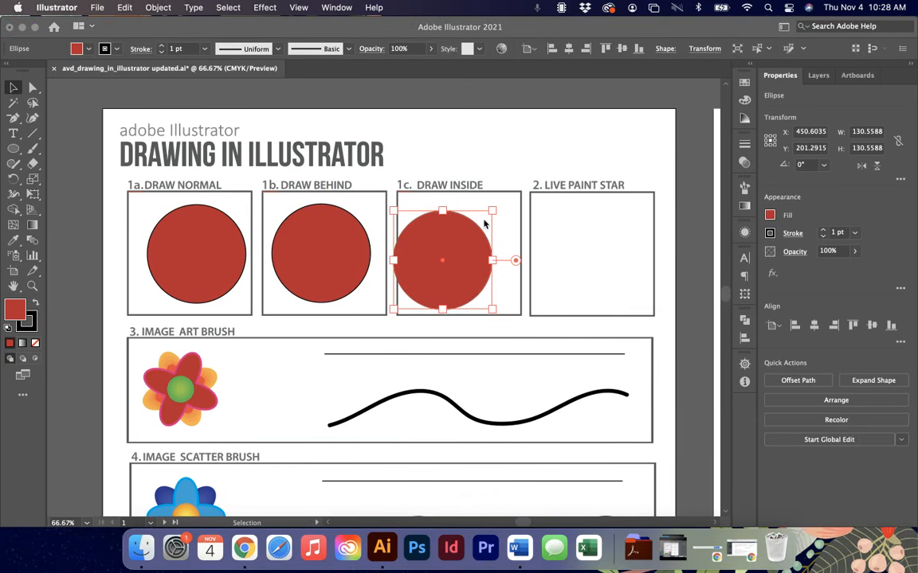
drag(477, 232, 494, 226)
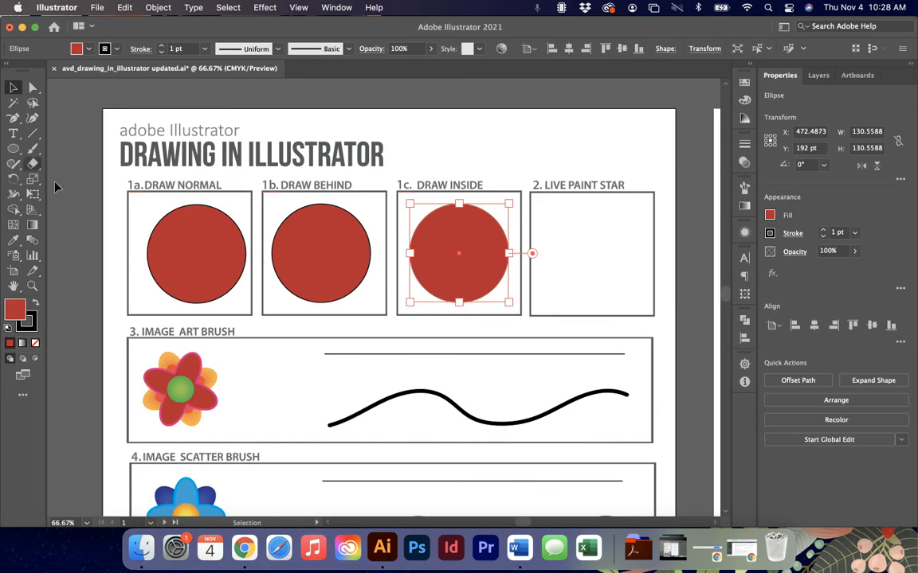
click(191, 235)
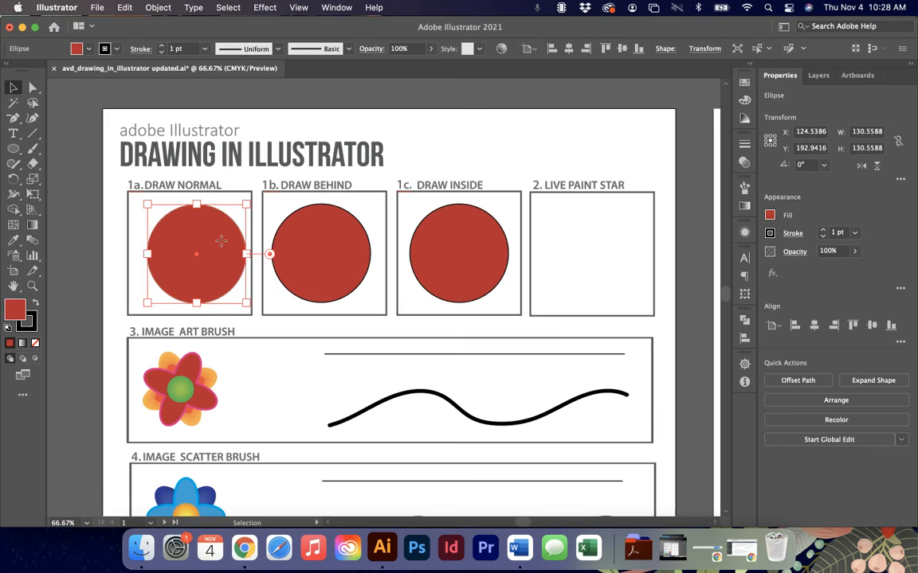
drag(201, 217, 193, 216)
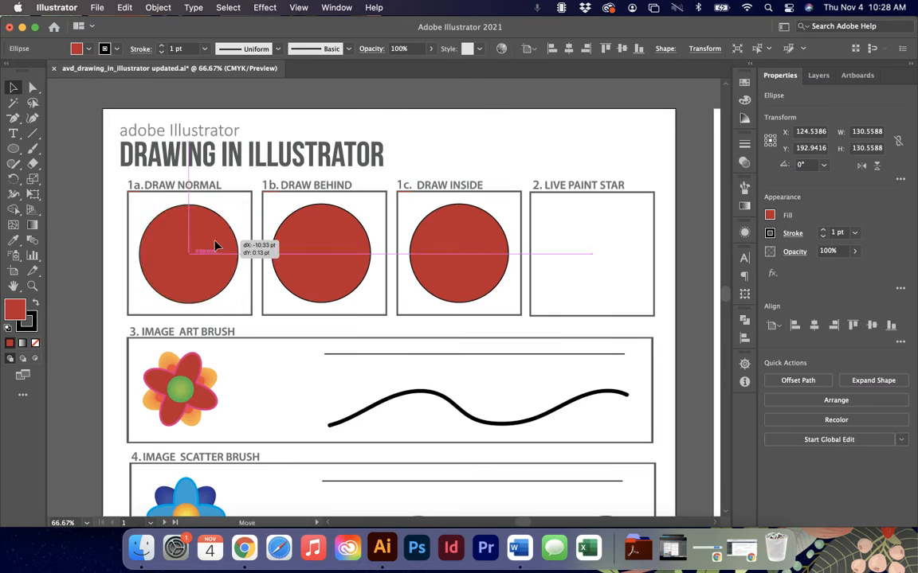
Paint several wavy black lines across the 1a circle with the Paintbrush in Draw Normal mode
click(32, 148)
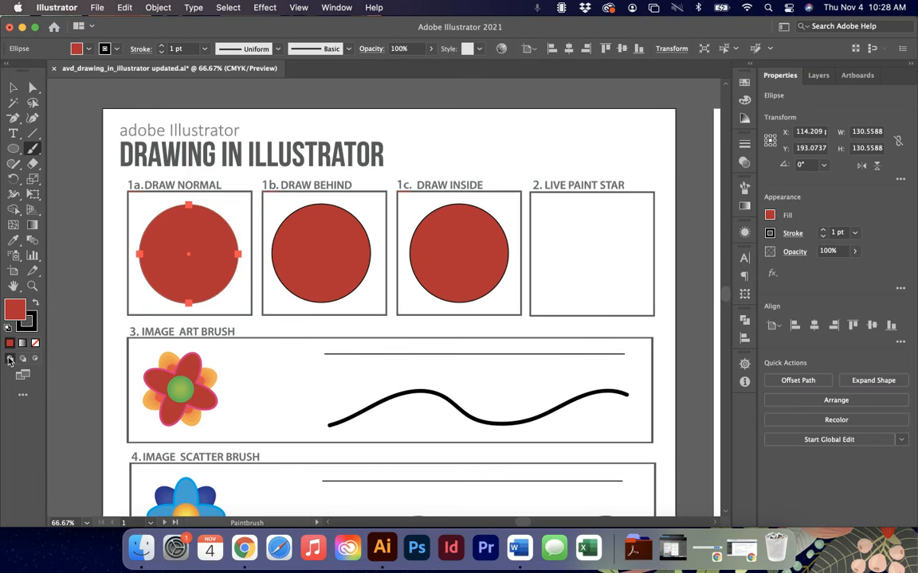
mouse_move(154, 207)
mouse_down()
mouse_move(204, 259)
mouse_move(212, 303)
mouse_up()
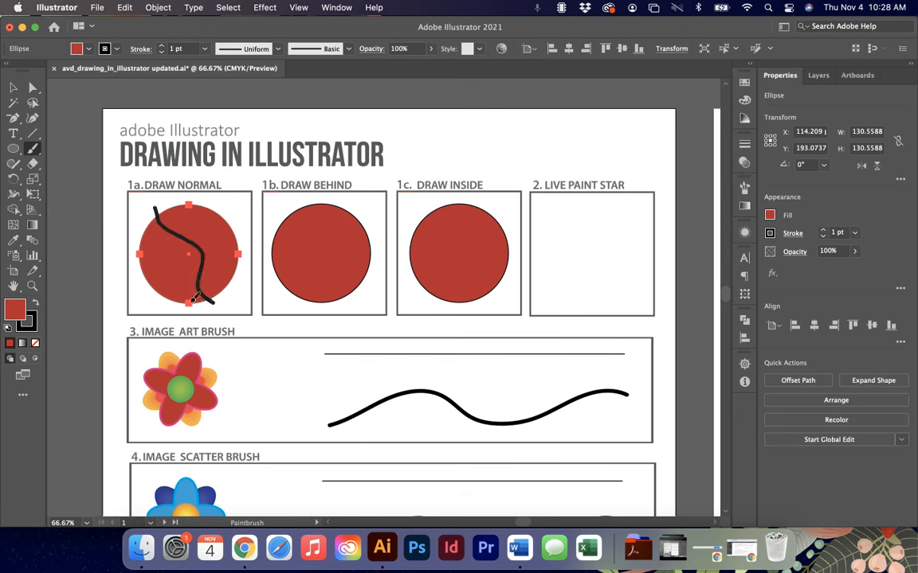
mouse_move(165, 282)
mouse_down()
mouse_move(231, 209)
mouse_move(140, 257)
mouse_move(145, 306)
mouse_up()
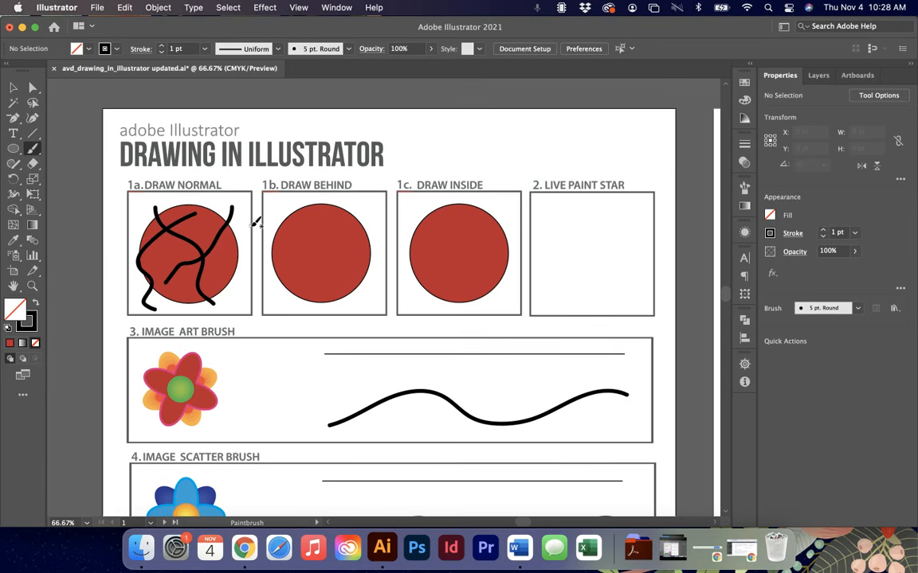
Paint several black brush lines across the 1b circle in Draw Behind mode, extending past its edges
click(13, 87)
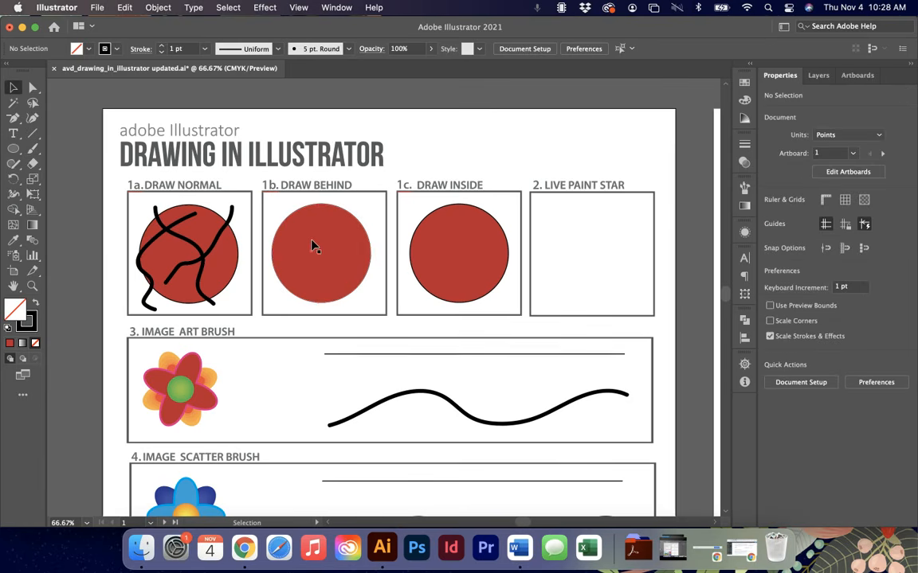
click(319, 250)
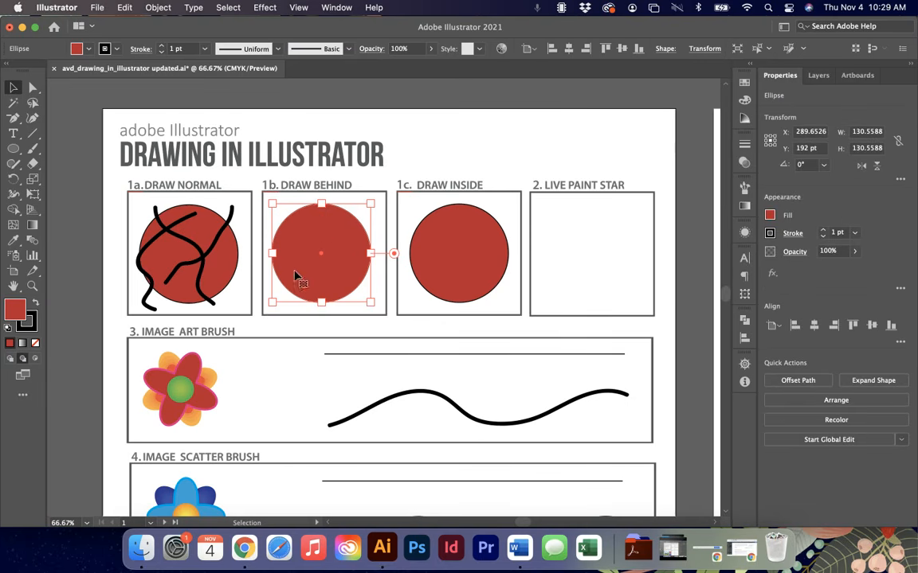
key(b)
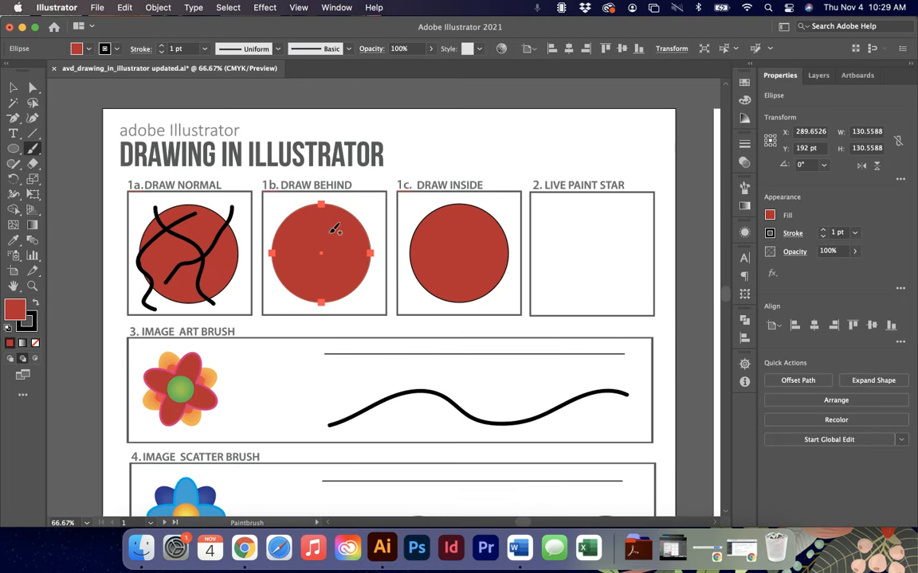
mouse_move(286, 204)
mouse_down()
mouse_move(330, 232)
mouse_move(320, 268)
mouse_move(364, 280)
mouse_move(364, 306)
mouse_up()
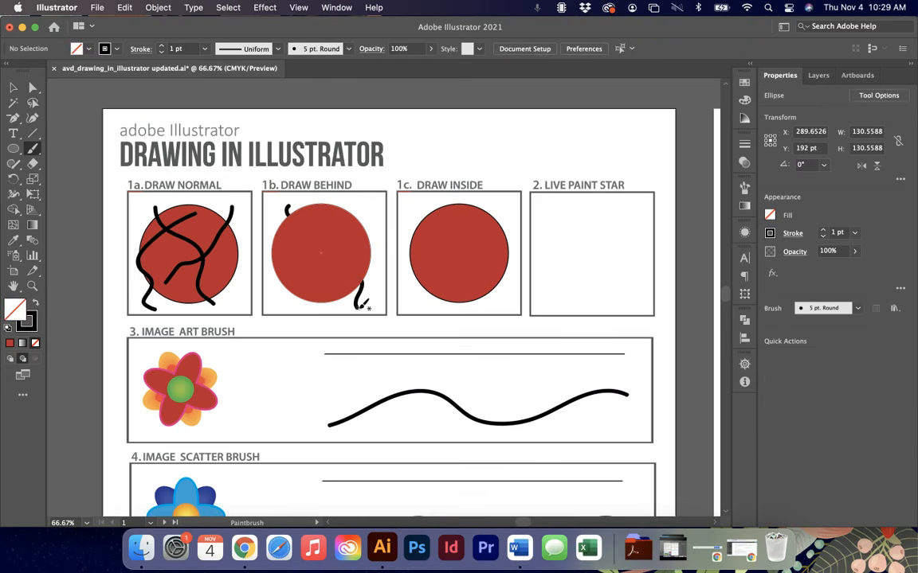
mouse_move(279, 303)
mouse_down()
mouse_move(335, 257)
mouse_move(382, 212)
mouse_move(313, 217)
mouse_move(339, 257)
mouse_move(313, 281)
mouse_move(334, 313)
mouse_up()
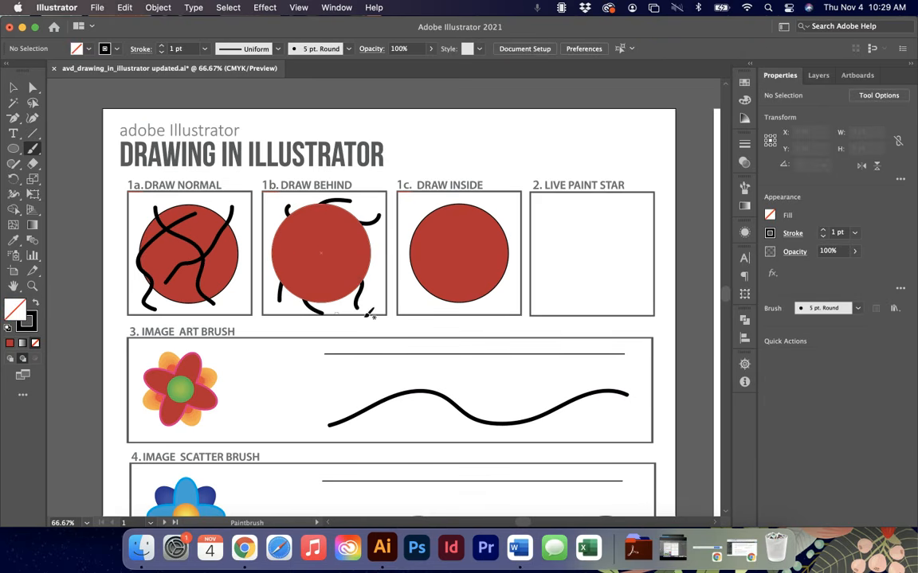
Paint several curved black brush lines across the 1c circle in Draw Inside mode, and return to Draw Normal mode
key(v)
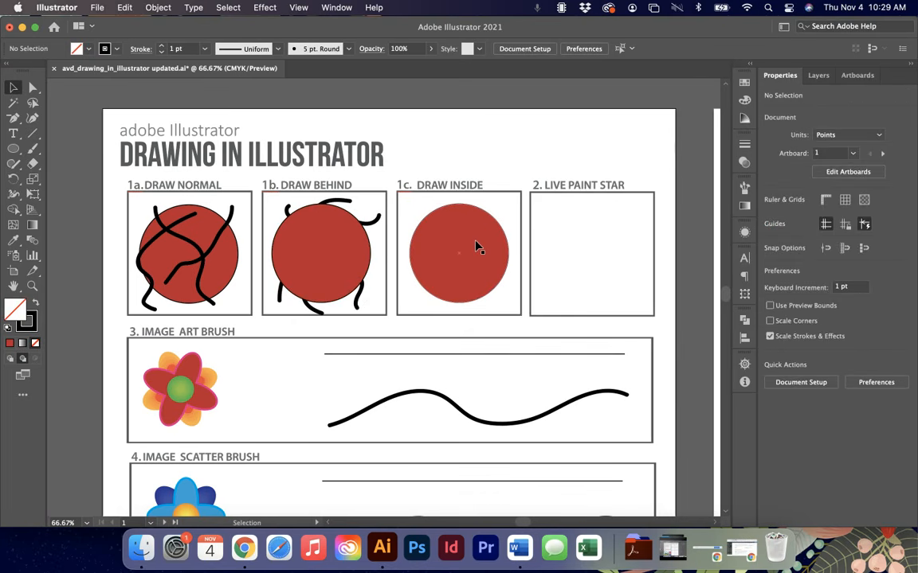
click(474, 243)
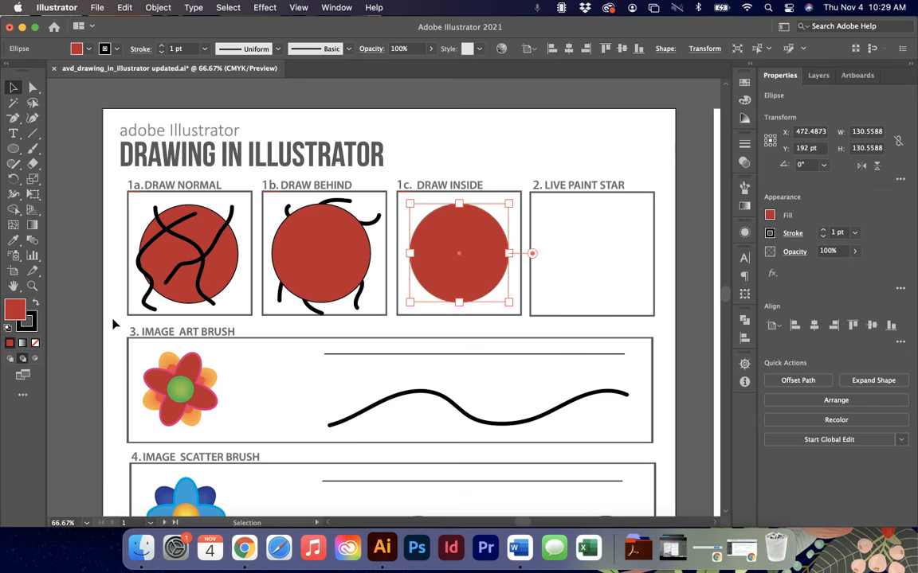
click(35, 360)
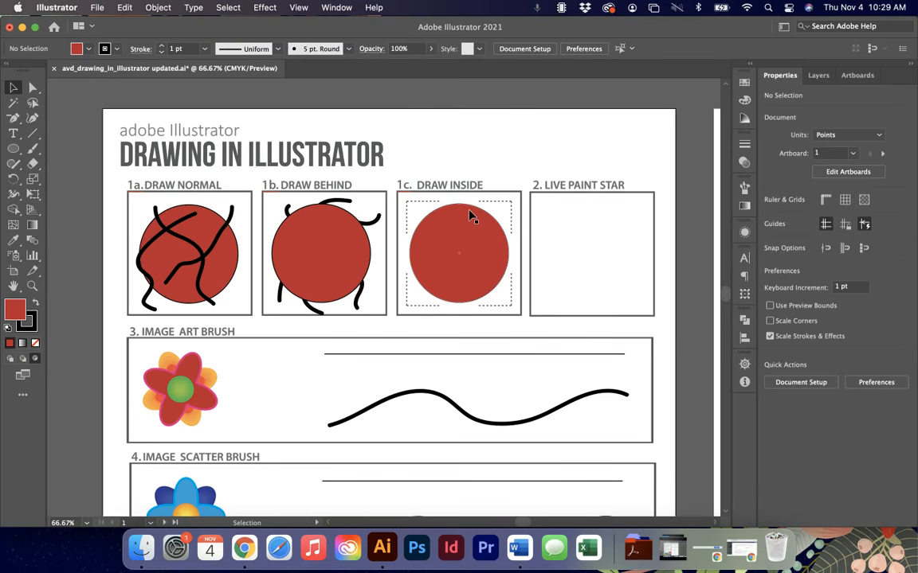
key(b)
mouse_move(504, 213)
mouse_down()
mouse_move(455, 211)
mouse_move(468, 278)
mouse_move(399, 267)
mouse_up()
mouse_move(436, 213)
mouse_down()
mouse_move(448, 254)
mouse_move(510, 300)
mouse_up()
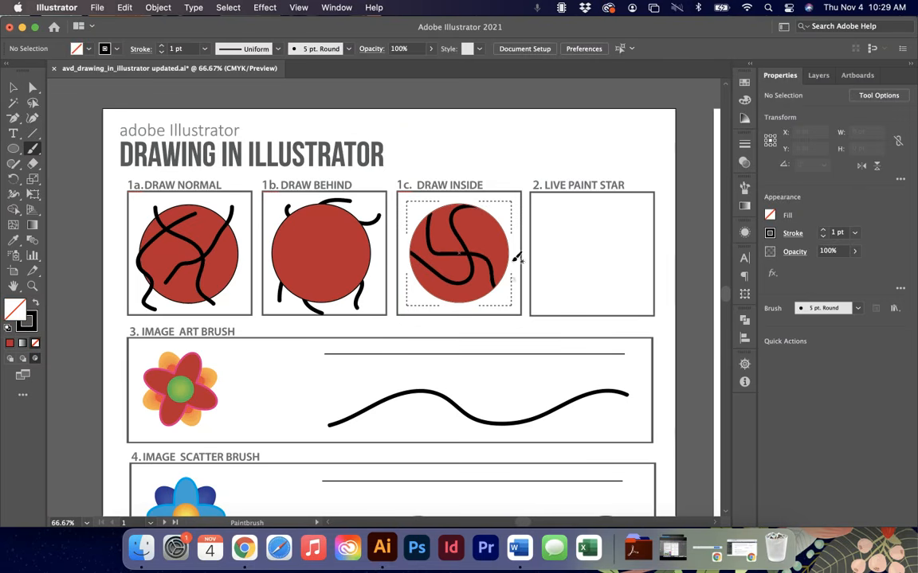
mouse_move(513, 243)
mouse_down()
mouse_move(488, 272)
mouse_move(481, 298)
mouse_up()
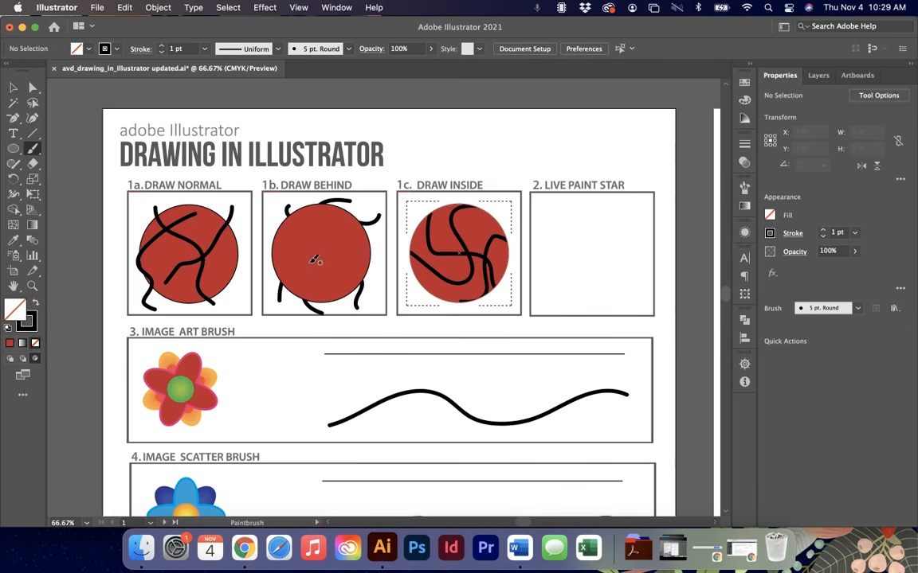
click(14, 86)
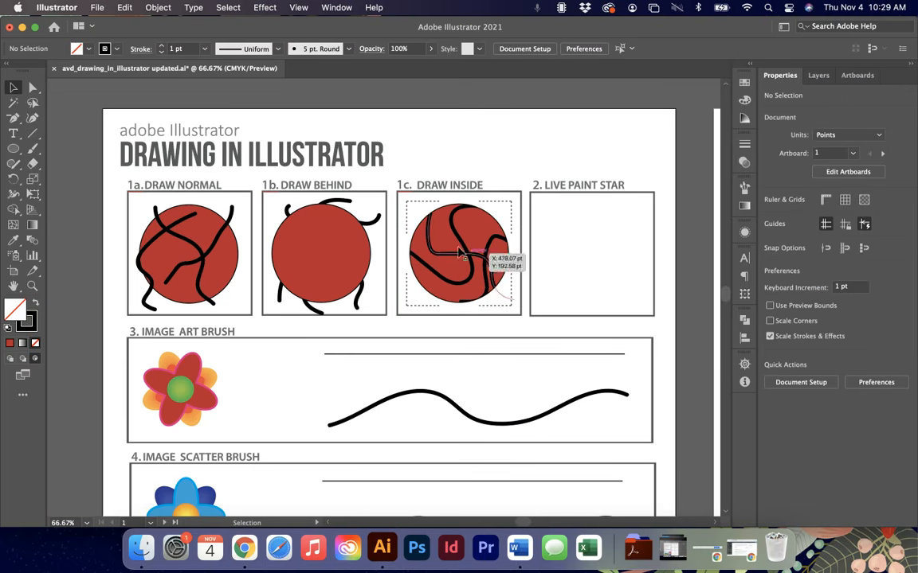
click(10, 359)
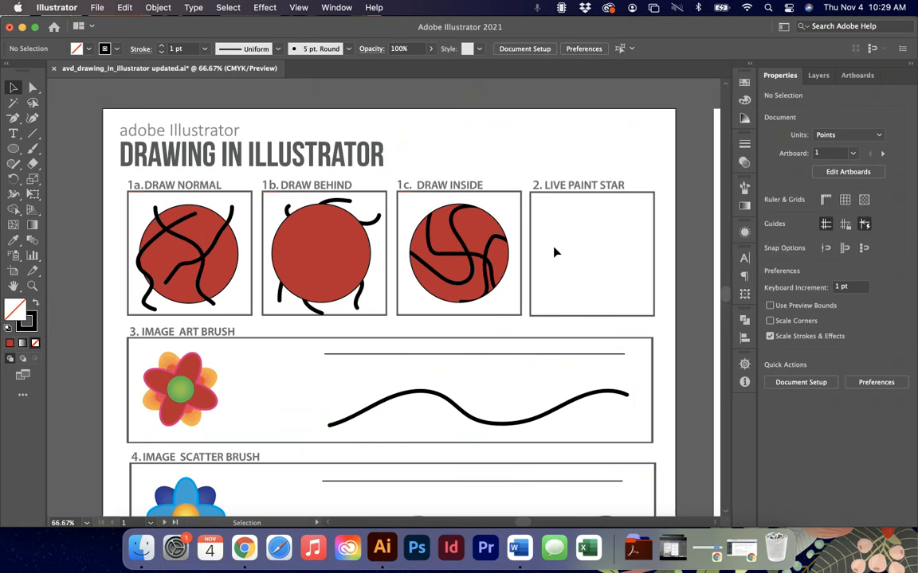
Paint a five-pointed star outline with the Paintbrush in the Live Paint Star box and select it
scroll(556, 252, right, 5)
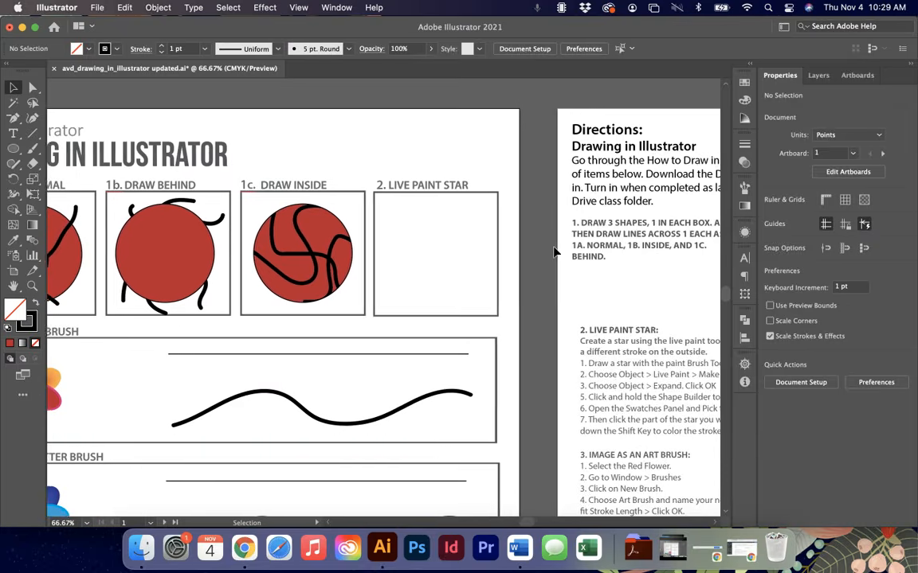
scroll(555, 252, right, 10)
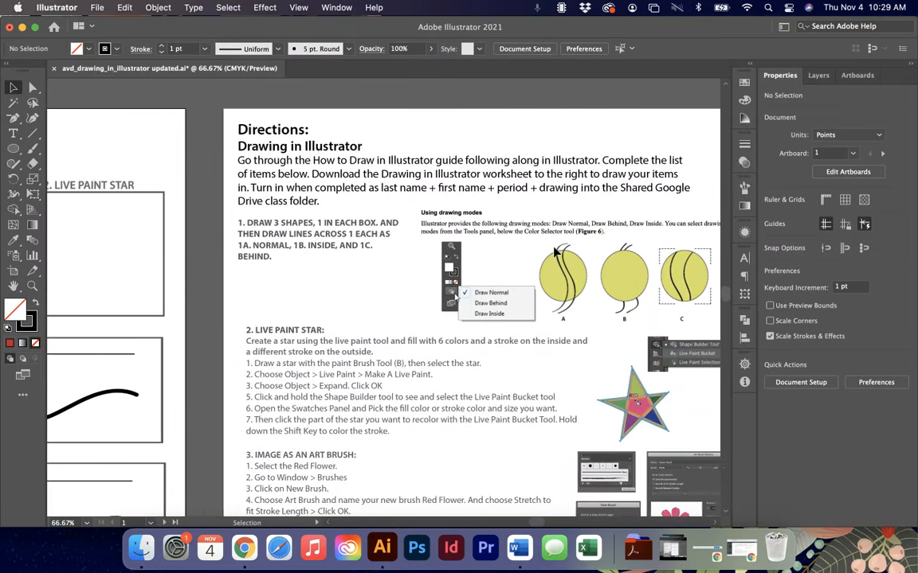
scroll(555, 252, right, 3)
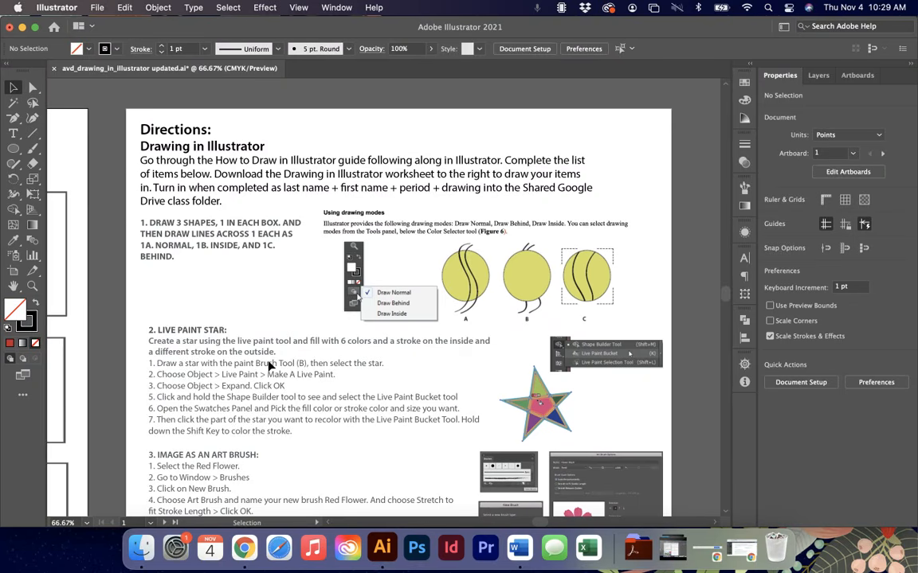
scroll(270, 367, left, 8)
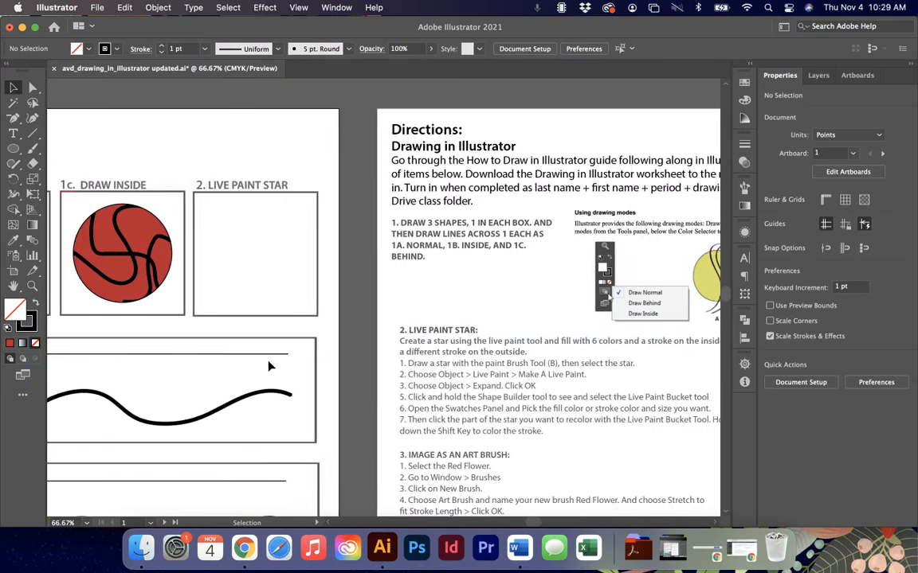
scroll(270, 367, left, 2)
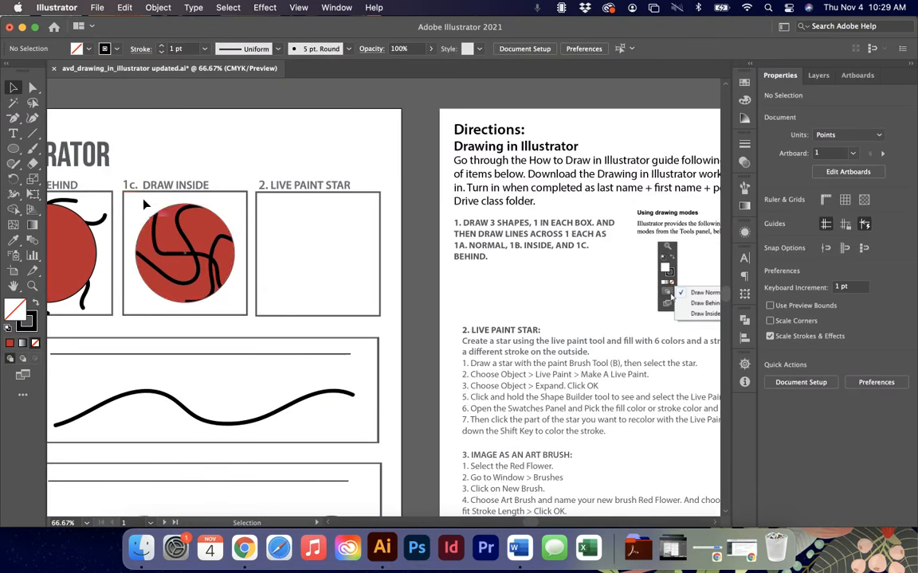
click(33, 148)
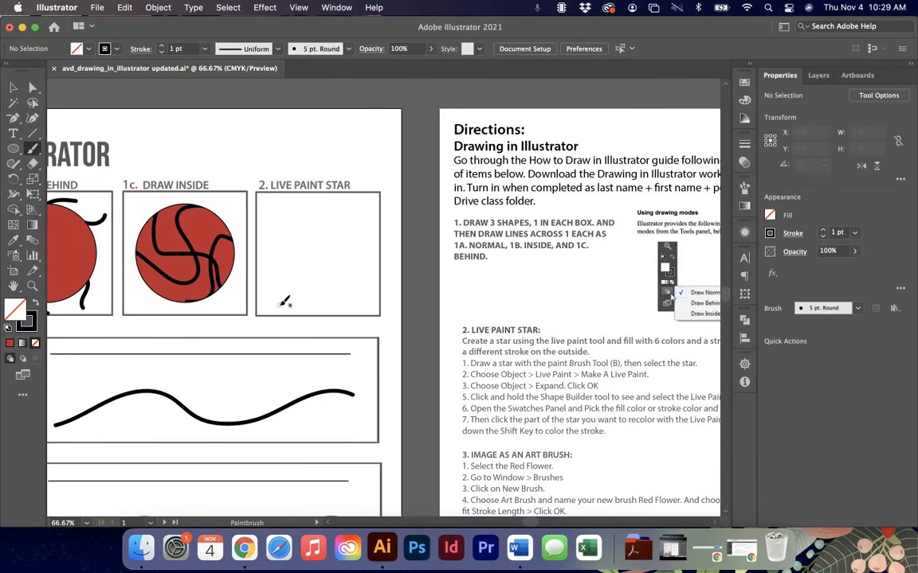
mouse_move(279, 305)
mouse_down()
mouse_move(301, 221)
mouse_move(313, 213)
mouse_move(359, 300)
mouse_move(287, 248)
mouse_move(260, 242)
mouse_move(319, 233)
mouse_move(335, 253)
mouse_move(281, 304)
mouse_up()
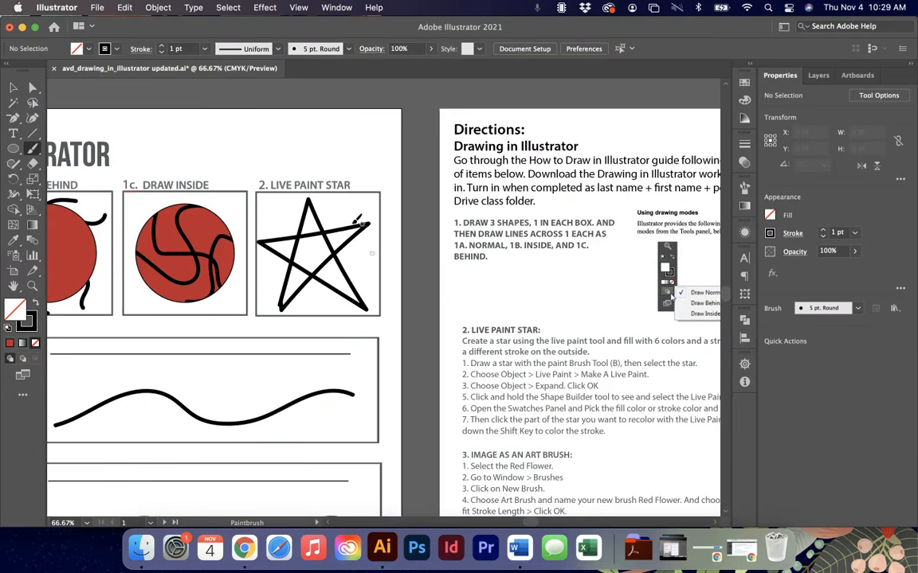
click(12, 89)
click(340, 265)
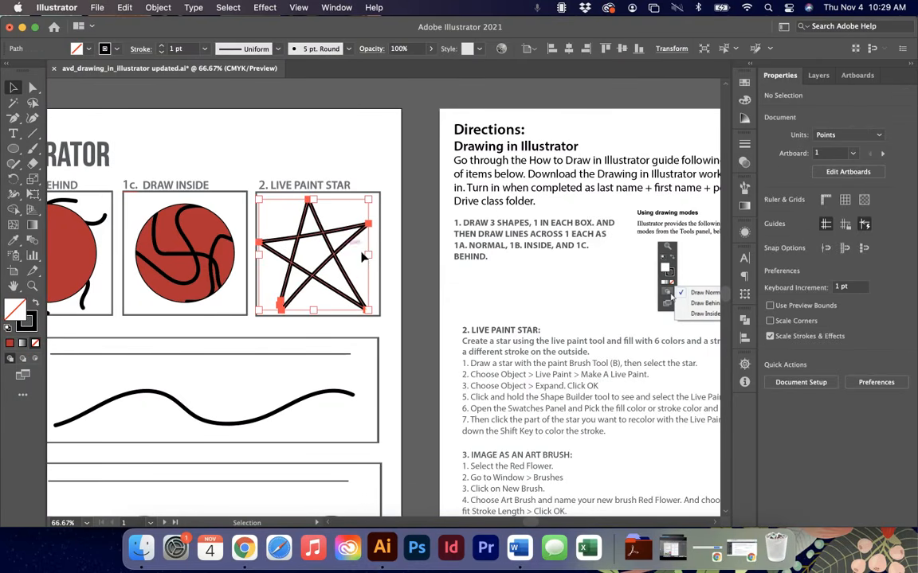
Convert the selected star outline into a Live Paint group, accepting the possible loss of its brush appearance
scroll(372, 266, right, 1)
click(124, 7)
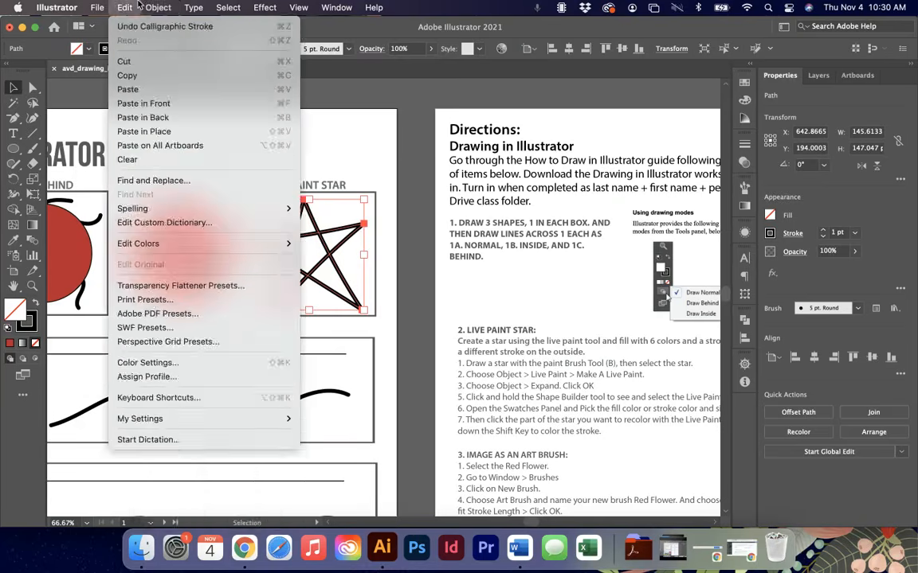
mouse_move(157, 7)
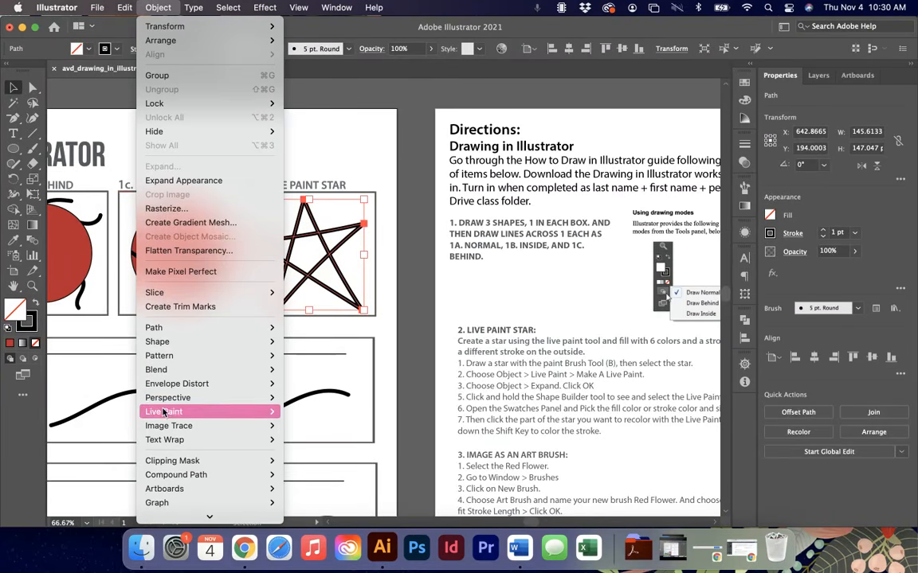
mouse_move(239, 412)
click(305, 412)
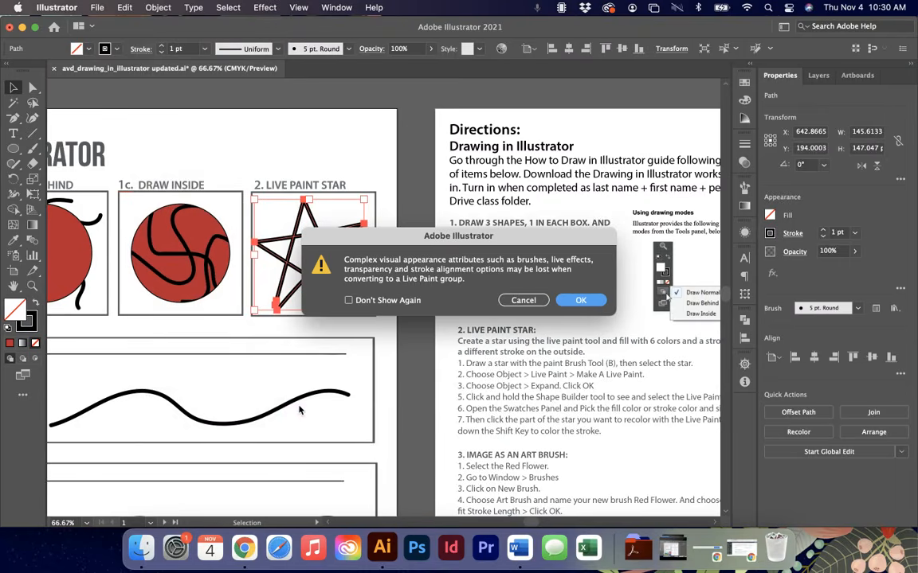
click(582, 301)
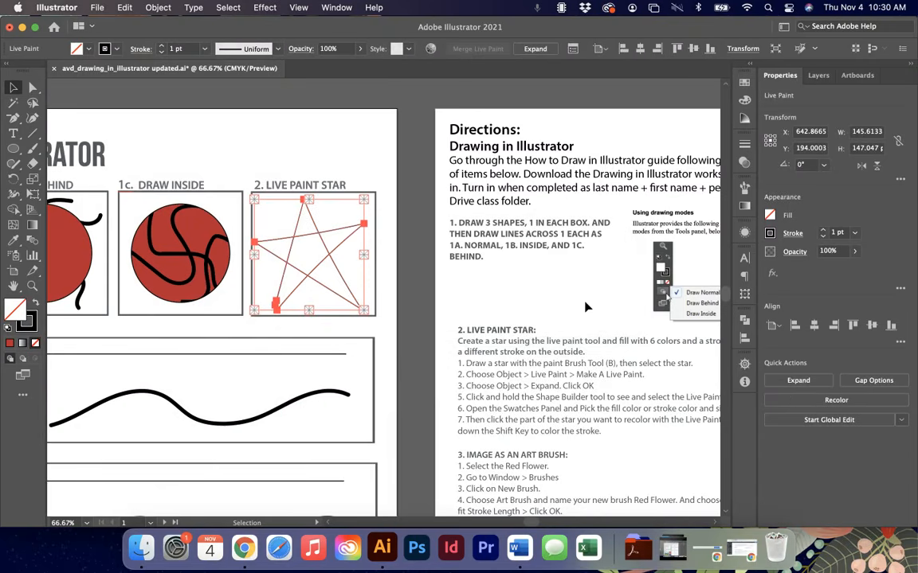
key(super+equal)
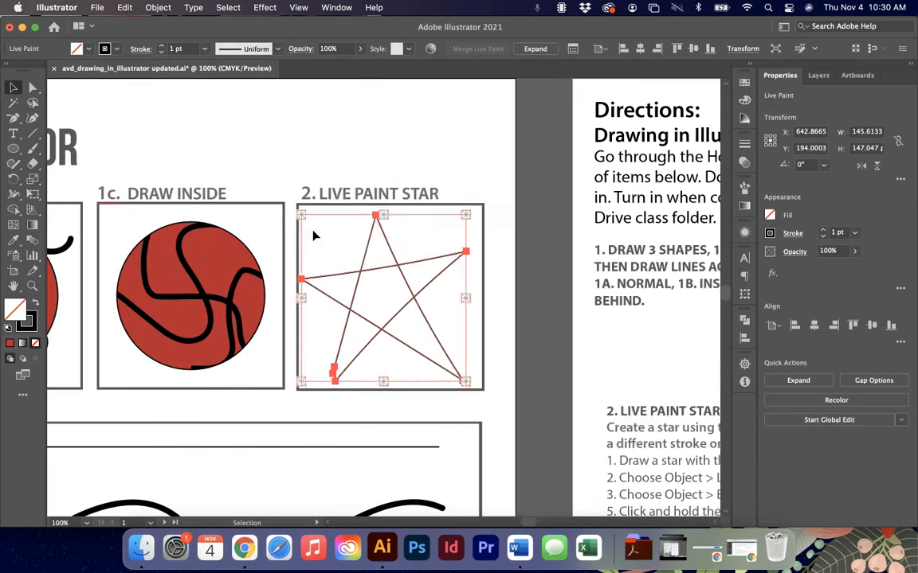
scroll(314, 235, right, 3)
scroll(314, 236, down, 2)
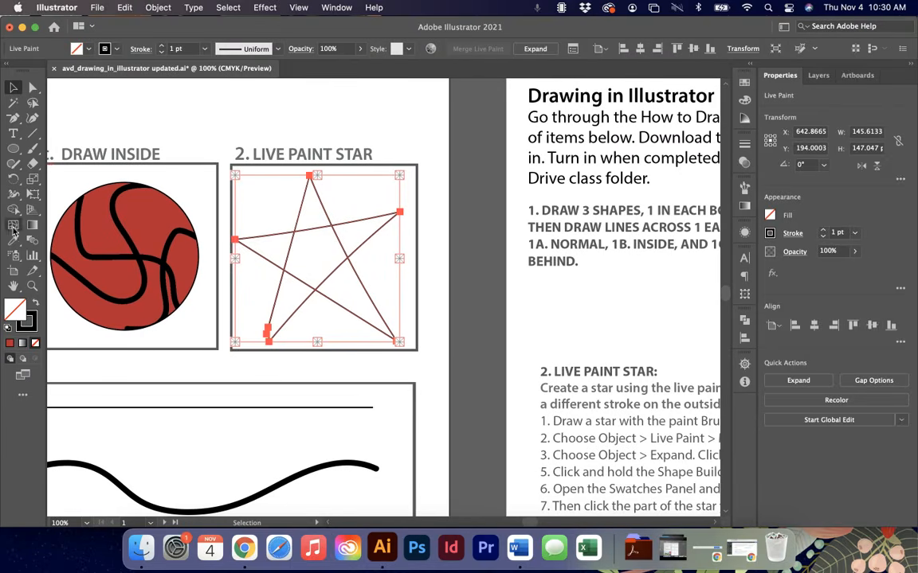
Look through the drawing tool groups and the worksheet's Live Paint Star directions to find where the Live Paint Bucket is located
click(13, 241)
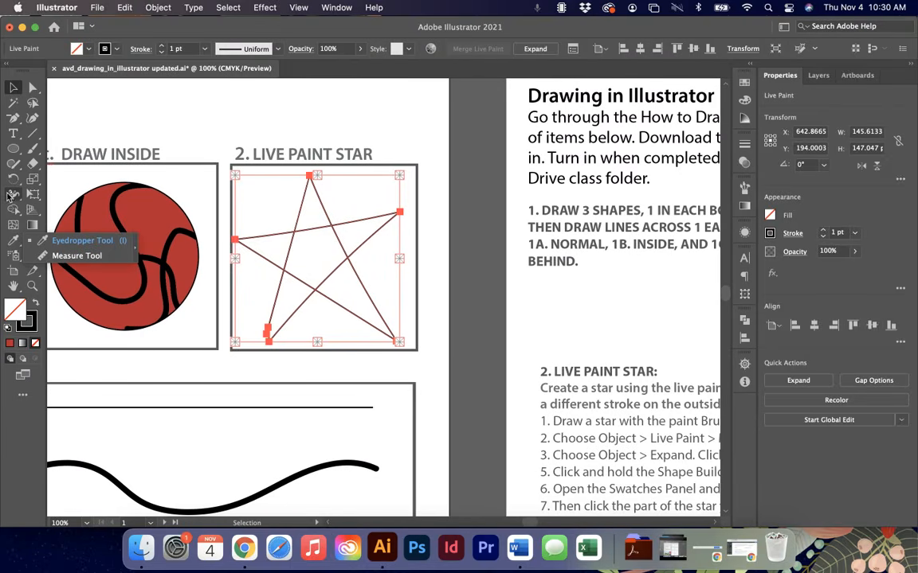
click(13, 195)
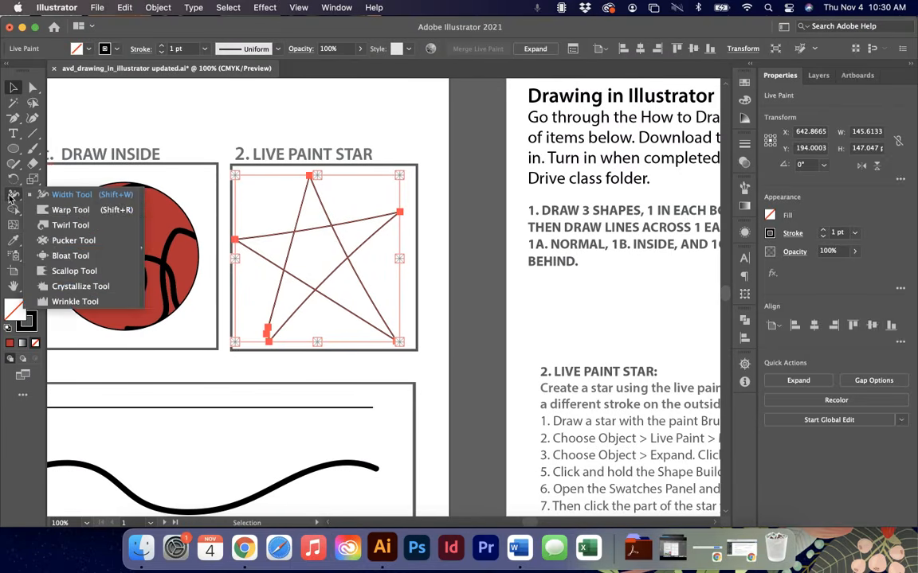
click(13, 149)
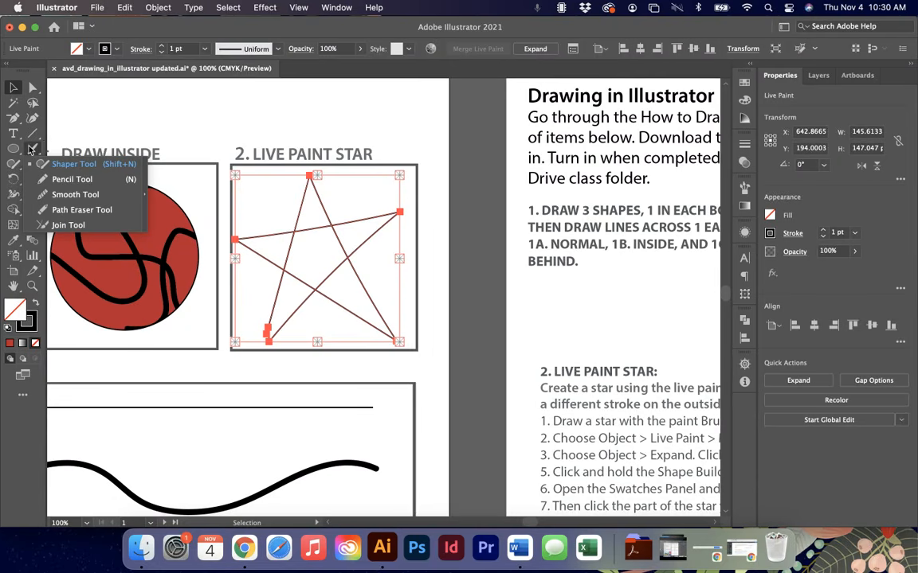
click(32, 148)
click(28, 166)
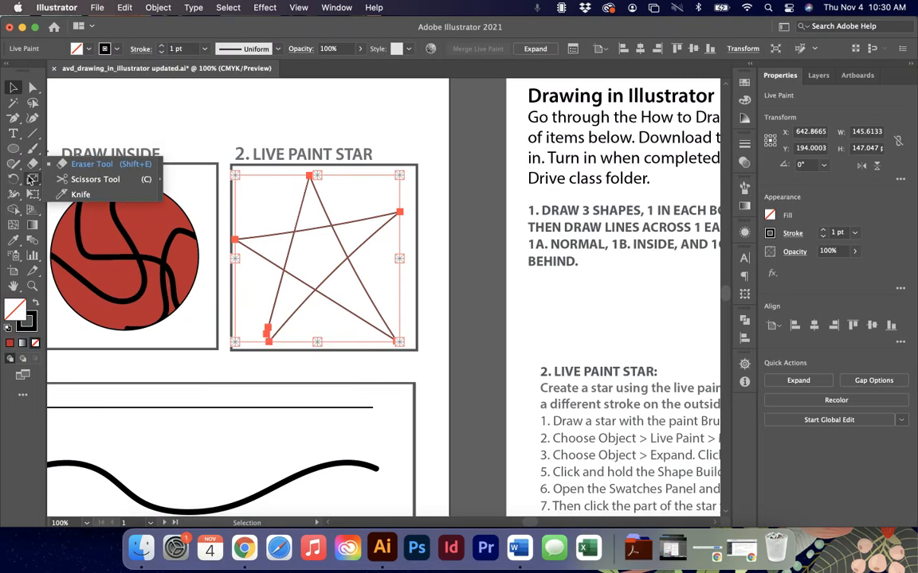
click(30, 179)
click(28, 194)
scroll(512, 288, right, 5)
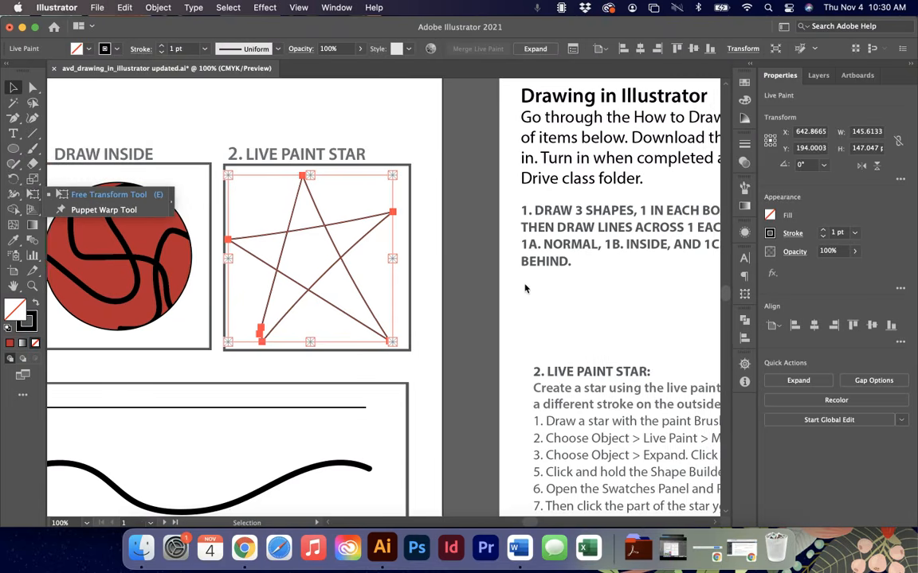
scroll(512, 288, right, 6)
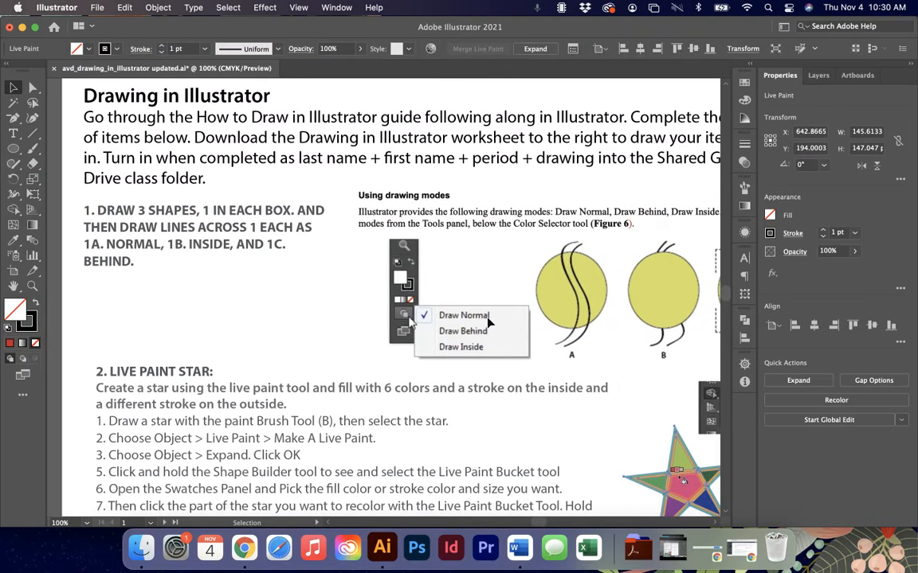
scroll(488, 323, down, 3)
scroll(488, 323, right, 2)
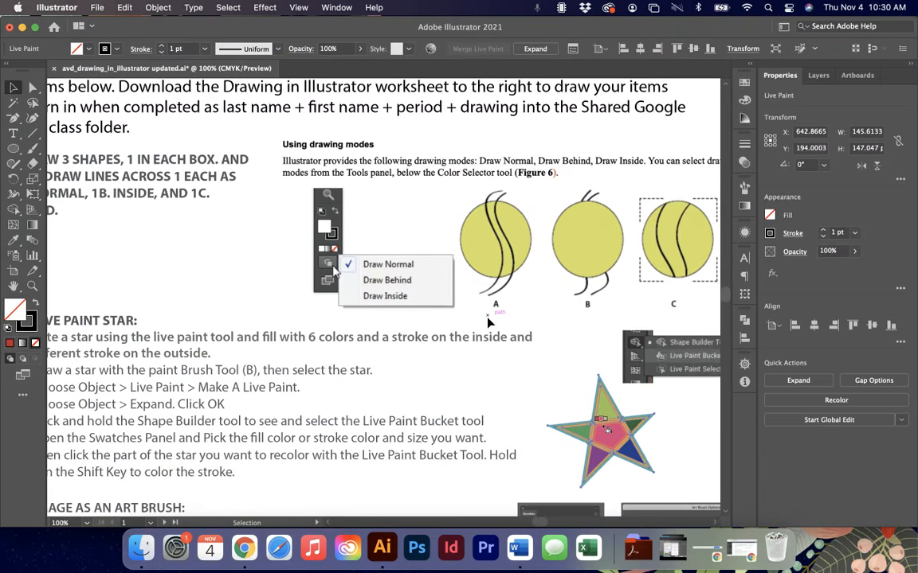
scroll(488, 321, left, 8)
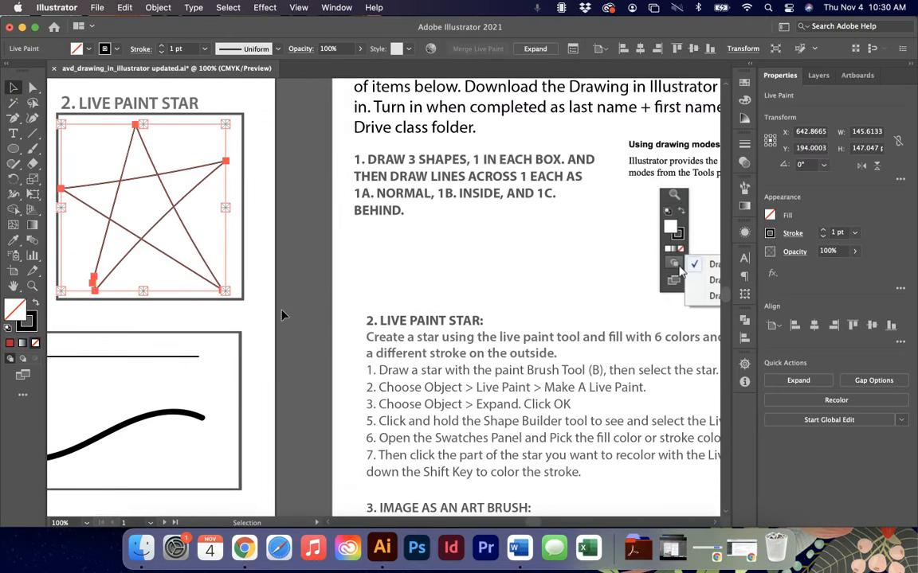
Activate the Live Paint Bucket tool and cycle through the available fill swatches from no fill to bright blue
drag(14, 208, 90, 227)
scroll(175, 207, left, 2)
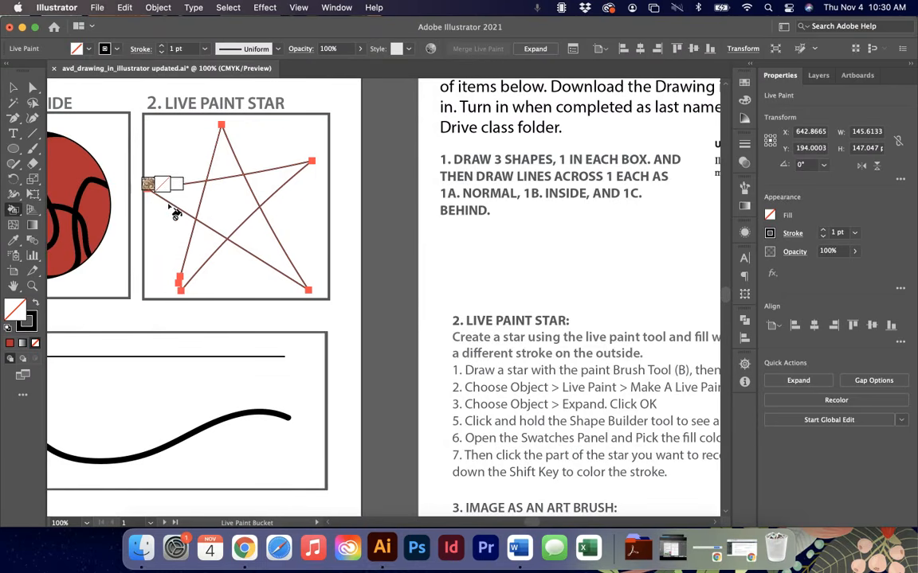
key(Right)
key(Right)
key(Right)
key(Right)
key(Right)
key(Right)
key(Right)
key(Right)
key(Right)
key(Right)
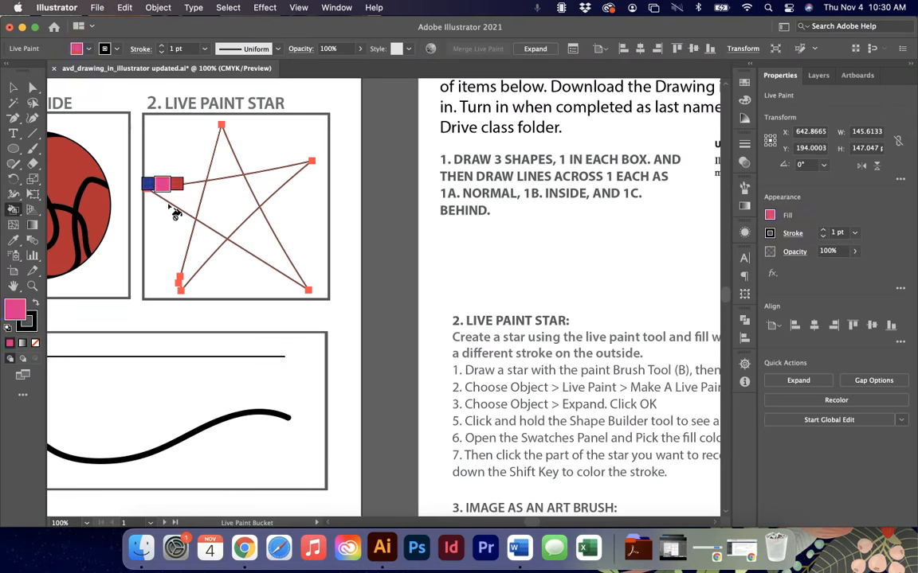
key(Right)
key(Right)
key(Right)
key(Right)
key(Right)
key(Right)
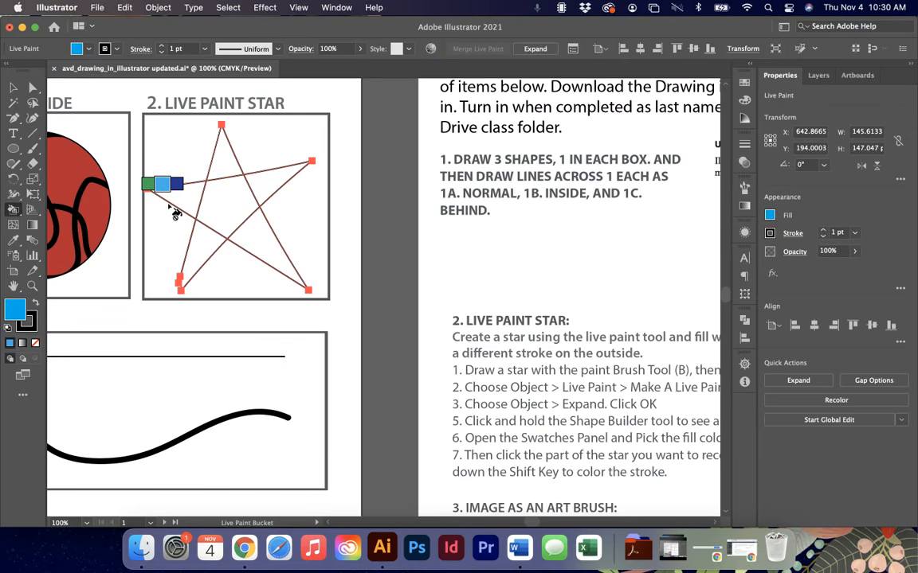
Fill the star's central pentagon with the red swatch from the rainbow colour group
click(744, 83)
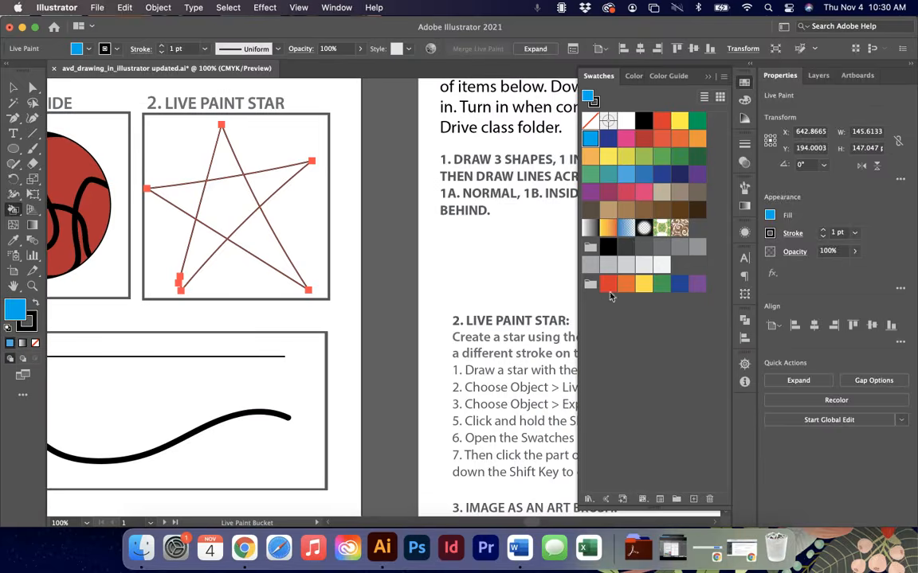
click(608, 285)
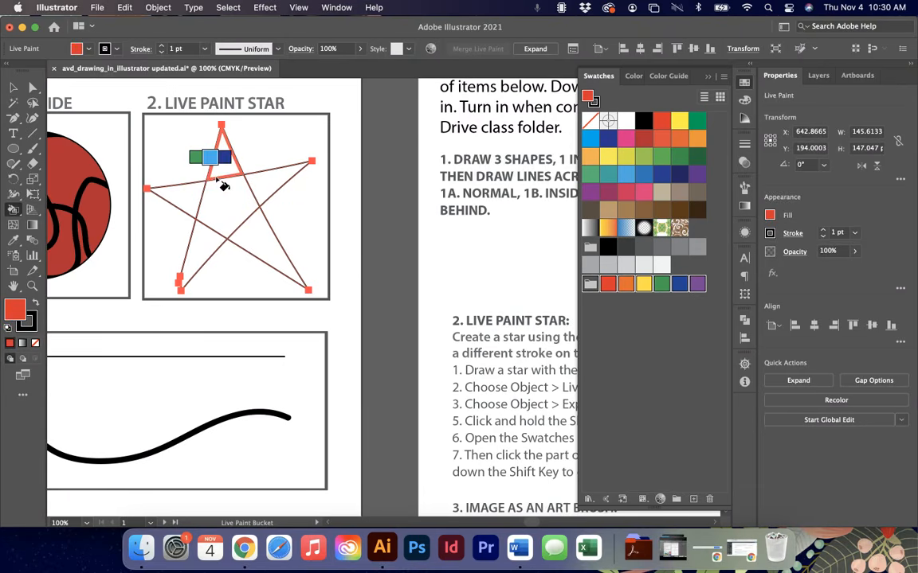
click(231, 209)
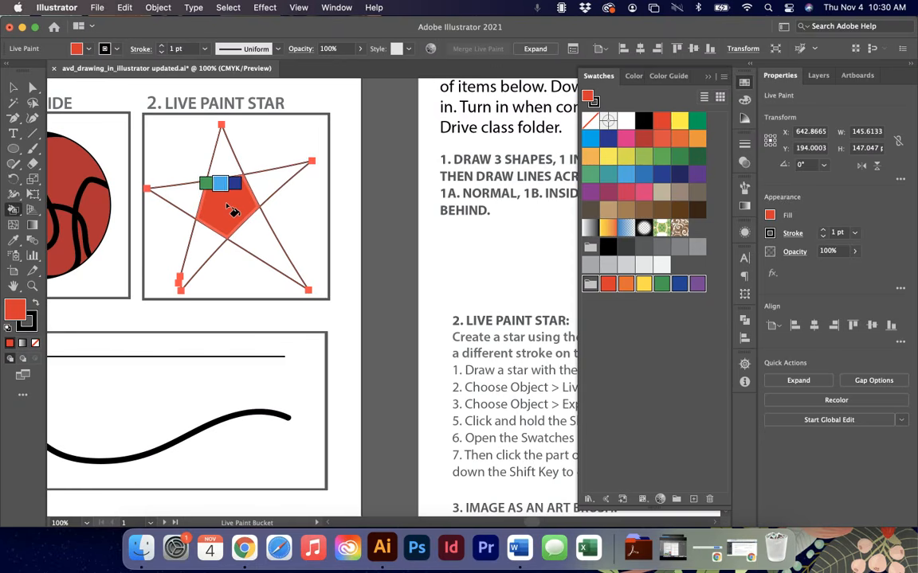
Fill the star's upper-right point with dark blue and its top point with pink
key(Right)
click(274, 191)
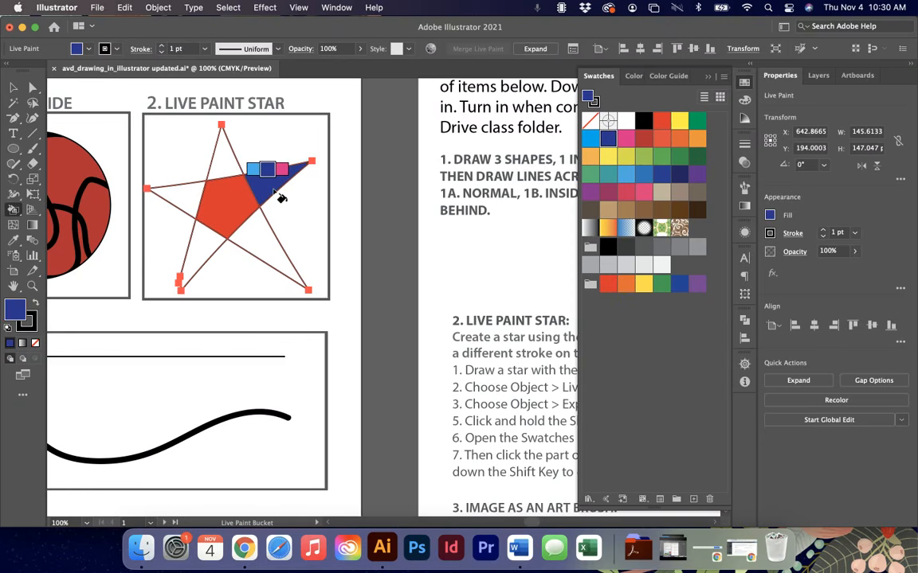
key(Right)
click(223, 155)
Fill the star's left point with dark orange, its lower-left point with orange and its lower-right point with light orange
key(Right)
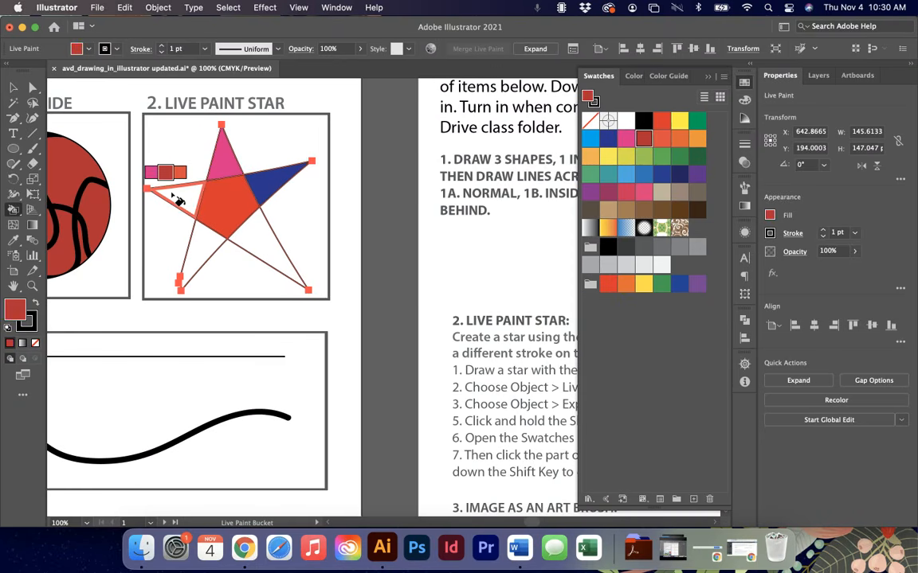
key(Right)
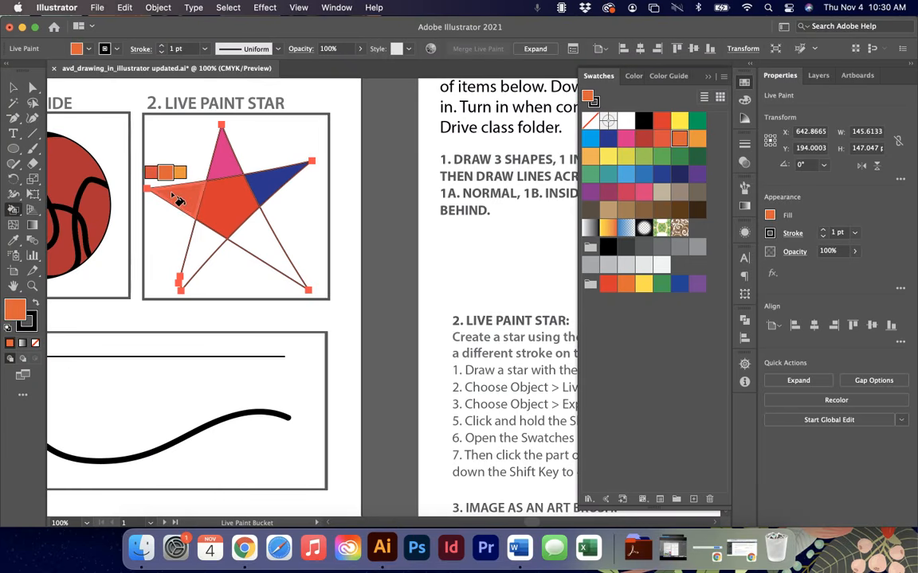
click(180, 201)
key(Right)
click(203, 255)
click(261, 255)
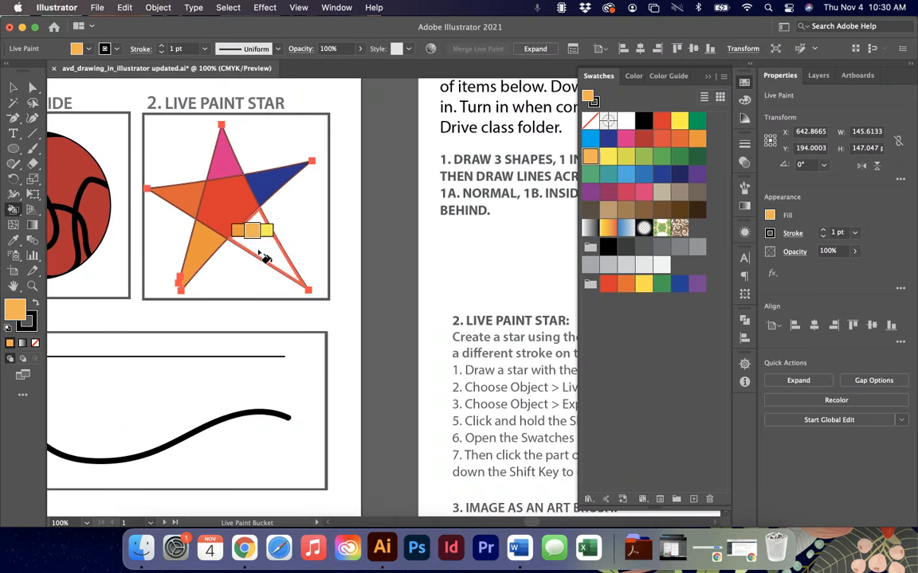
Use the rainbow colour group to recolour the star's lower-right point green, left point blue and lower-left point purple
key(Right)
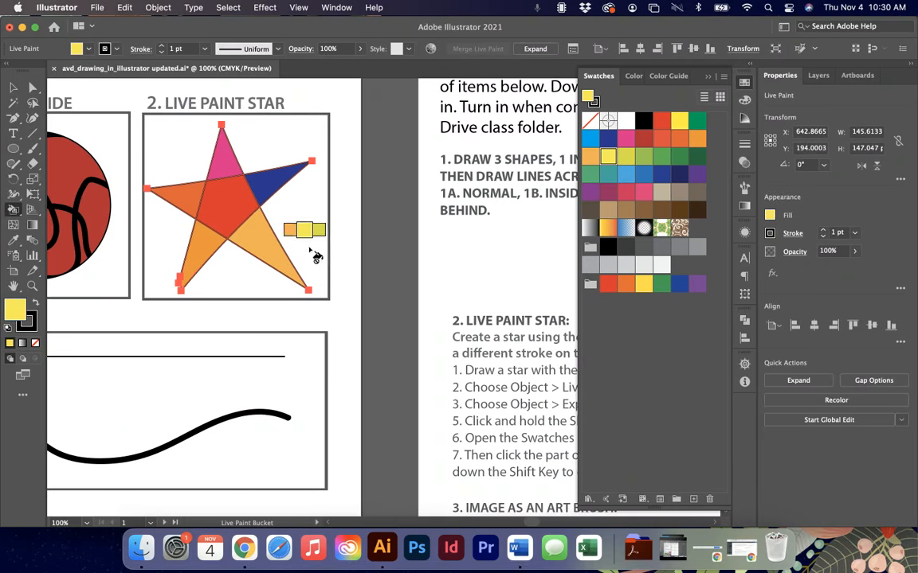
scroll(305, 247, left, 5)
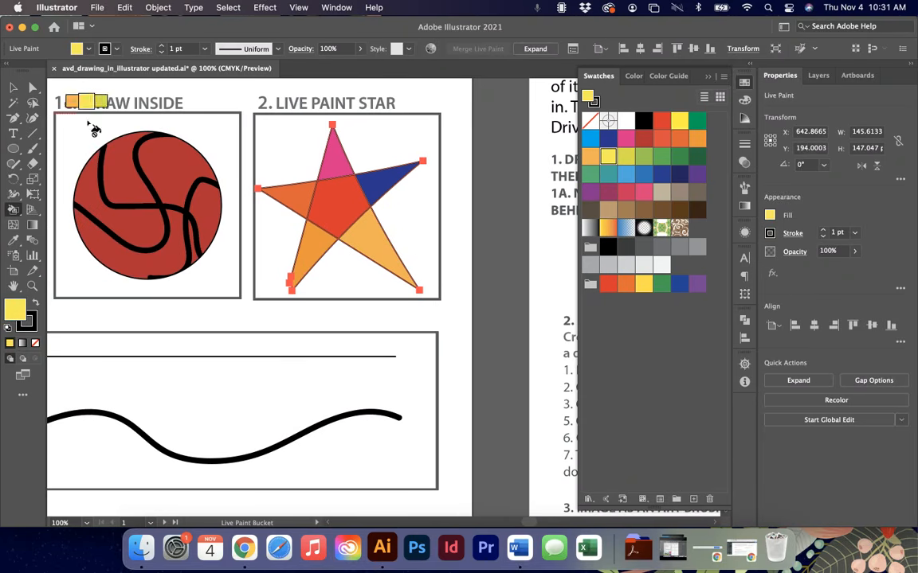
click(606, 287)
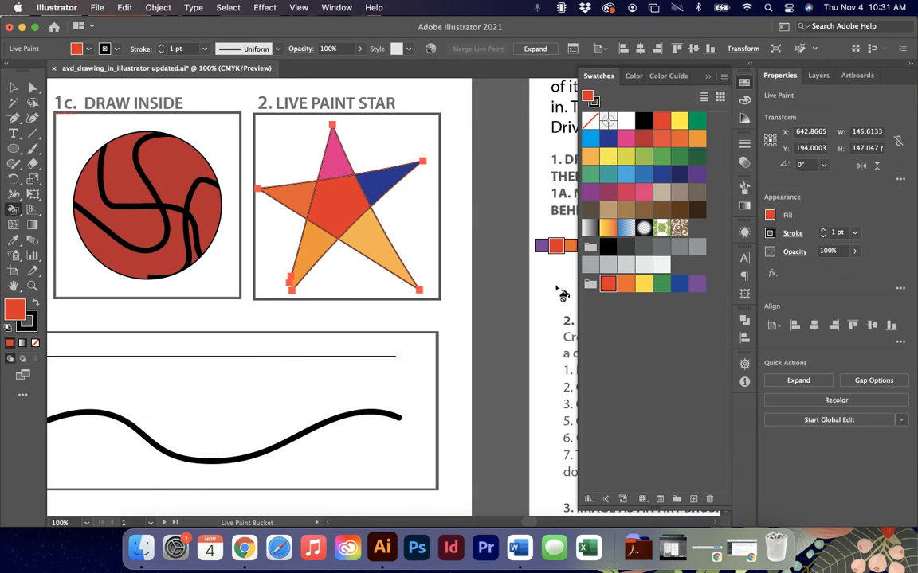
key(Right)
key(Right)
key(Right)
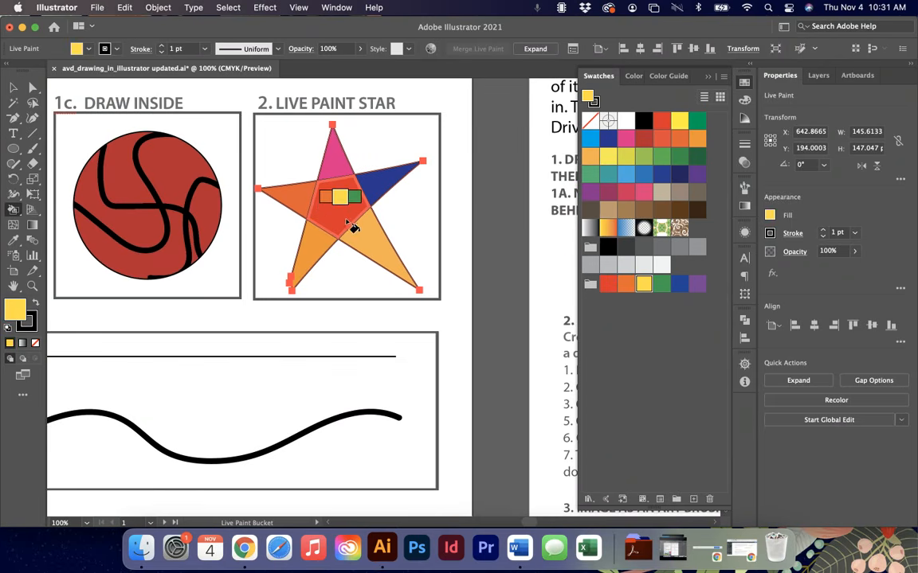
click(364, 237)
key(Right)
click(285, 193)
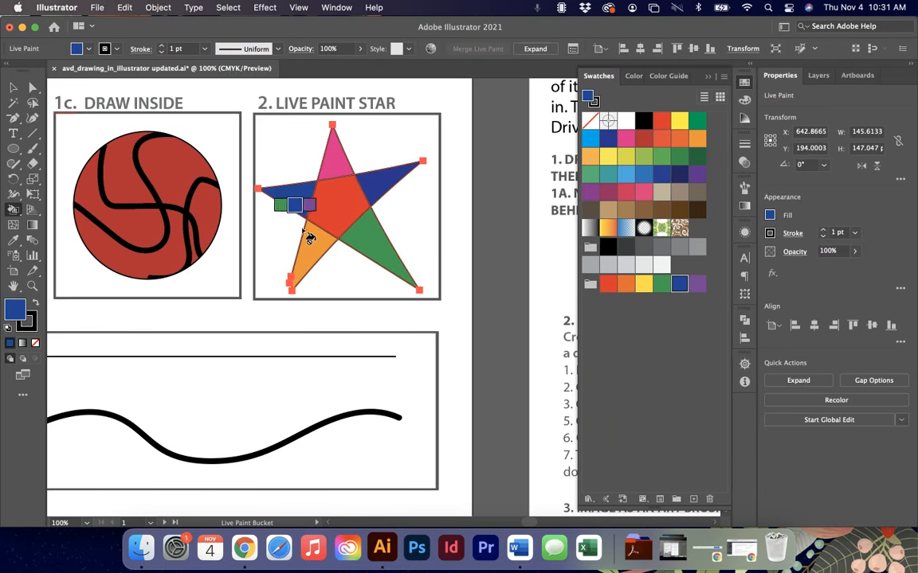
key(Right)
click(307, 249)
Fill the star's left, top and upper-right points with red and its two lower points with yellow
key(Right)
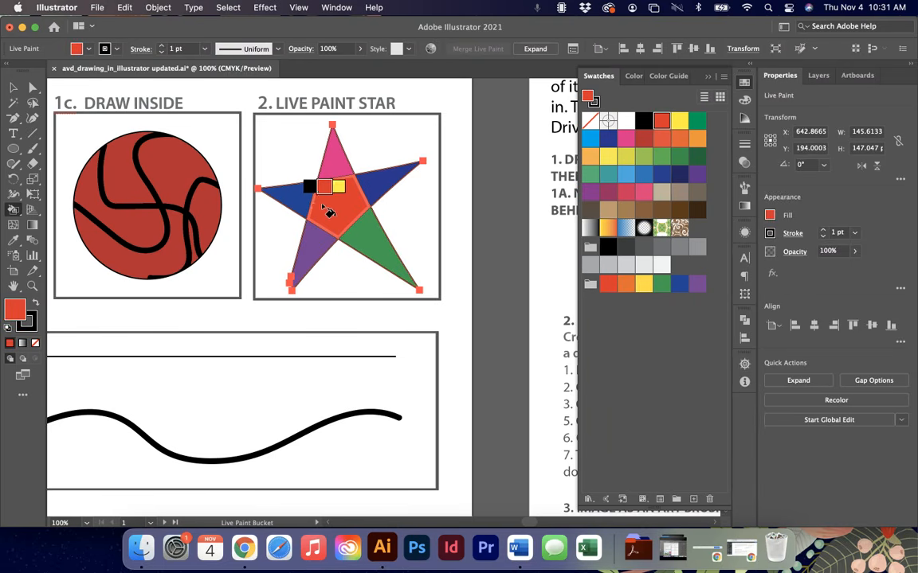
click(291, 193)
click(328, 155)
click(386, 182)
key(Right)
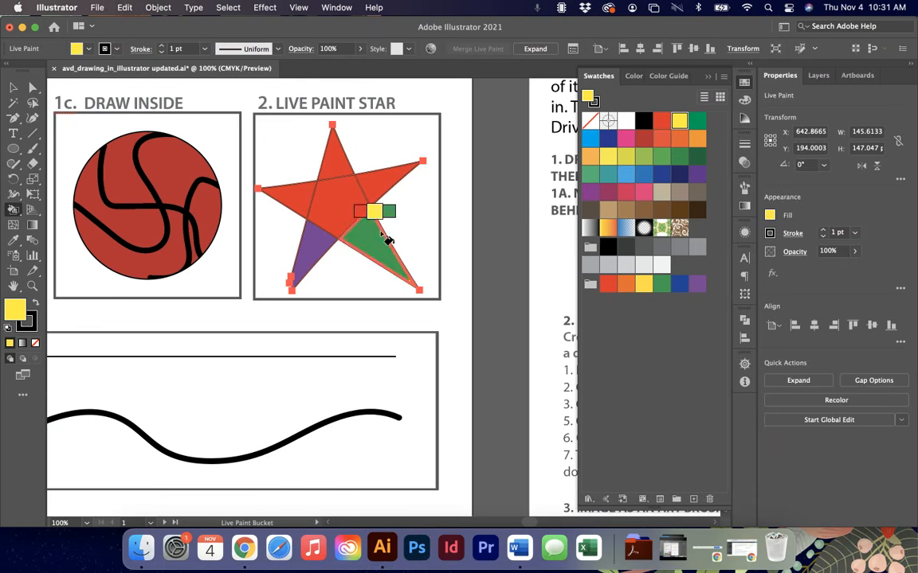
click(381, 237)
click(324, 240)
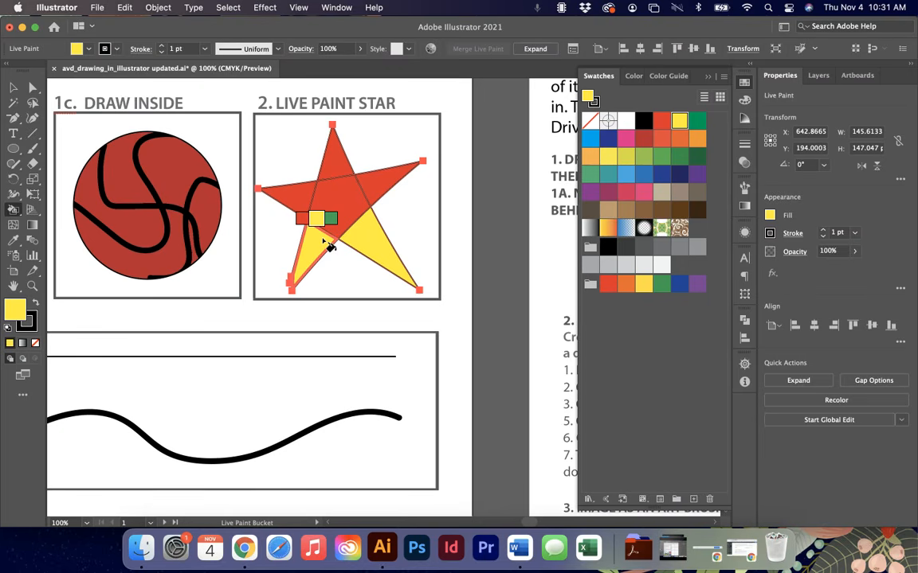
Return to the Selection tool, deselect the painted star and collapse the swatches
click(12, 87)
click(256, 348)
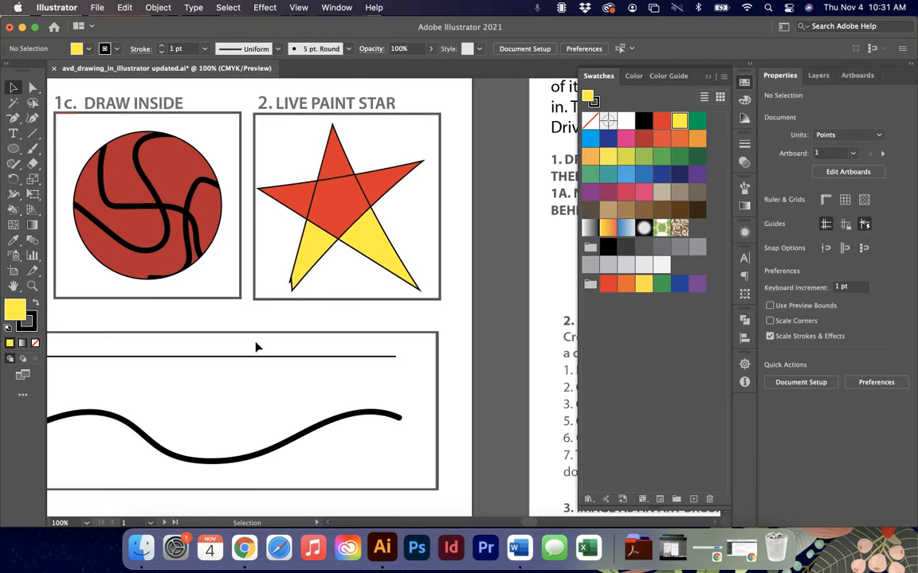
key(super+minus)
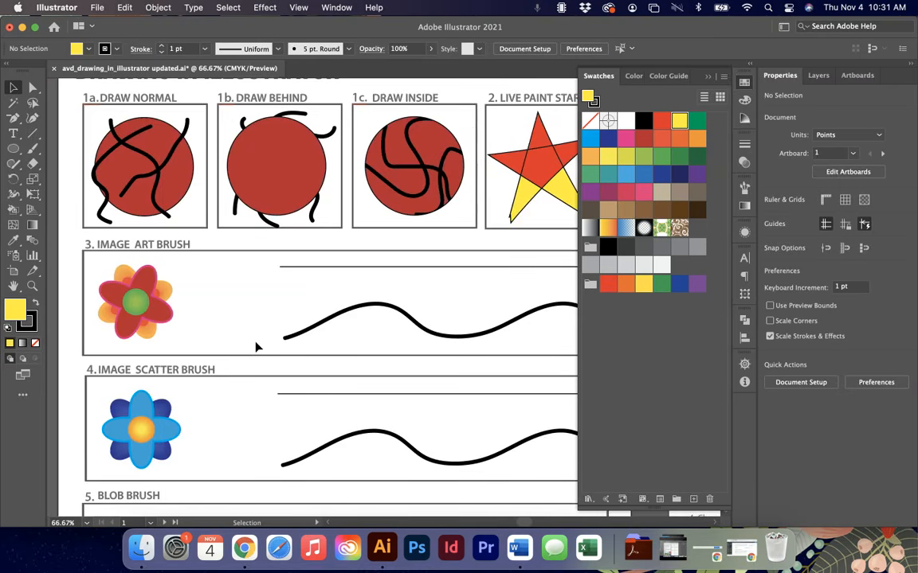
click(714, 78)
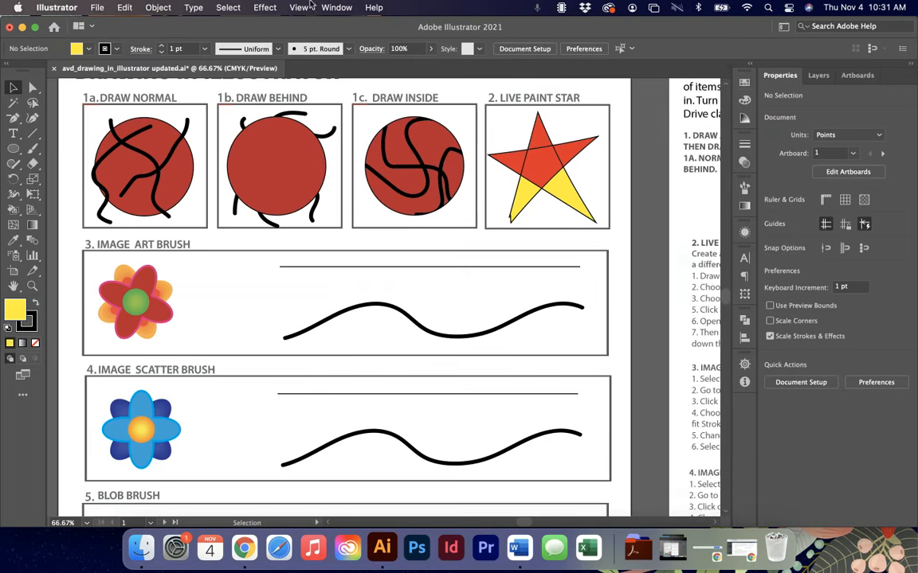
Display the brushes and select the red flower in the Image Art Brush box
click(311, 5)
click(359, 264)
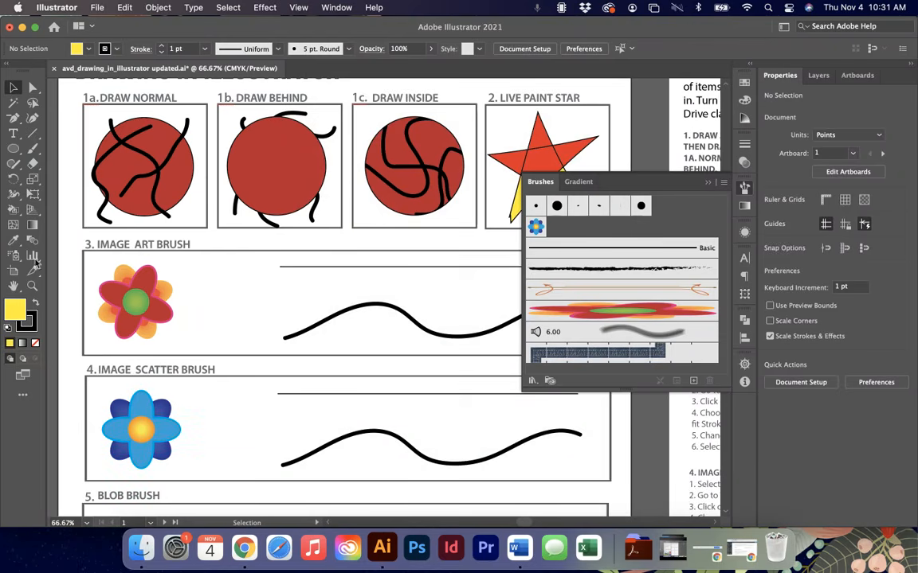
click(144, 309)
click(162, 420)
click(156, 312)
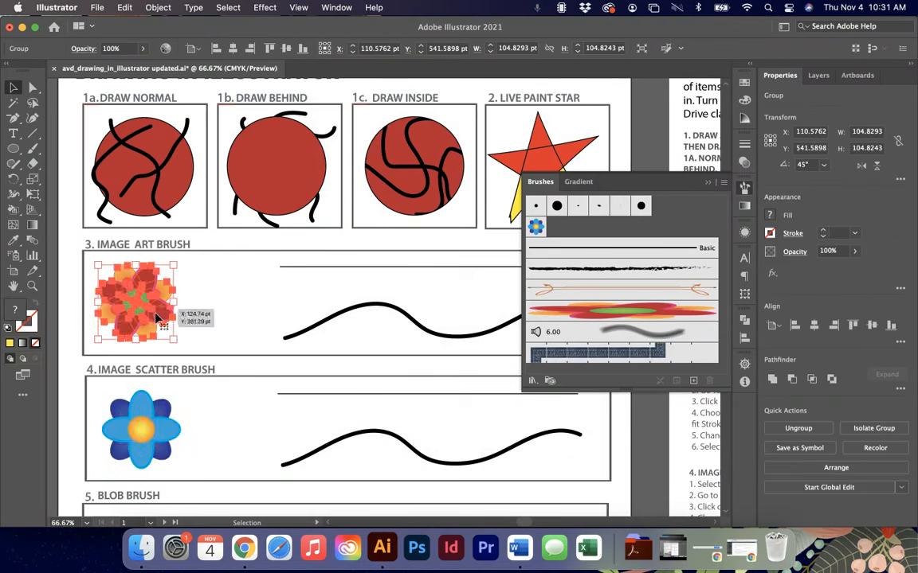
click(156, 406)
click(154, 309)
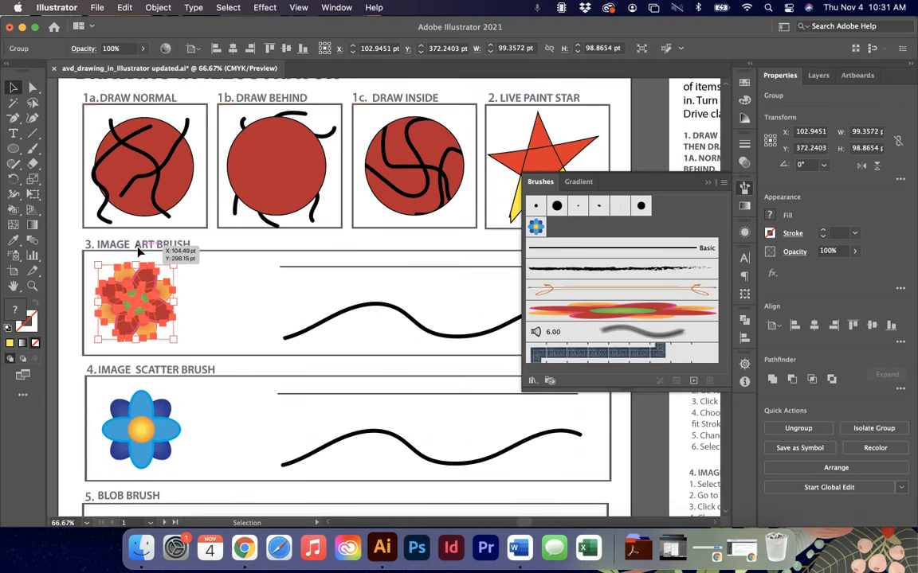
click(693, 383)
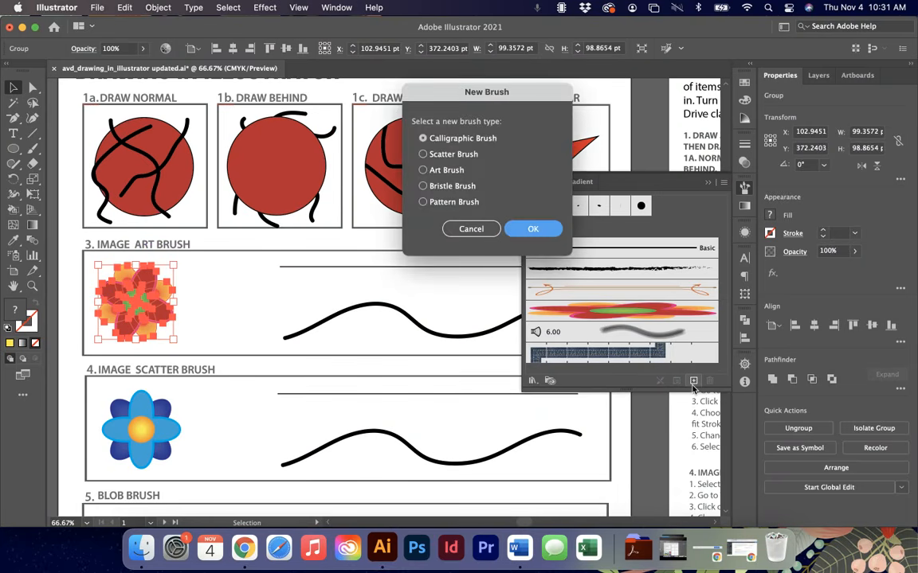
click(423, 170)
click(546, 236)
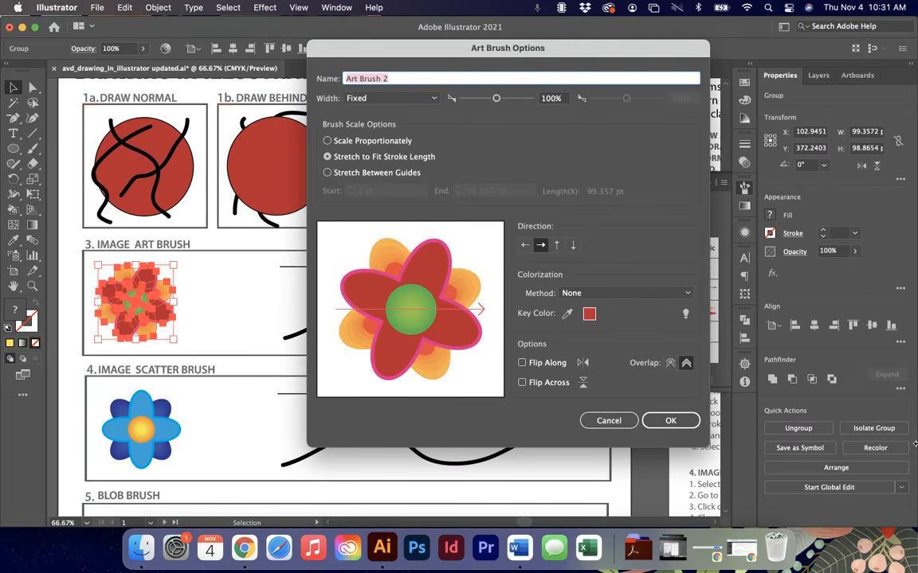
drag(521, 49, 362, 44)
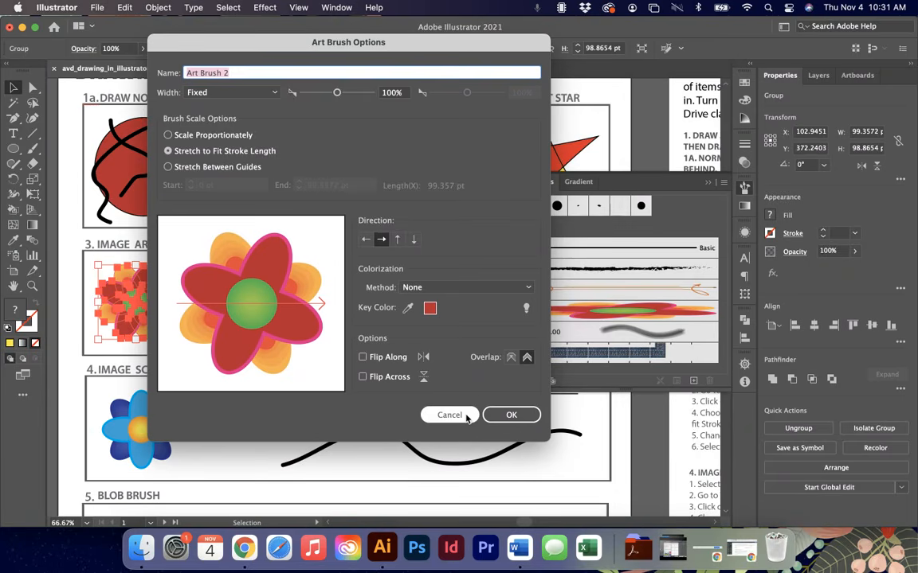
click(510, 415)
click(705, 187)
scroll(432, 240, right, 10)
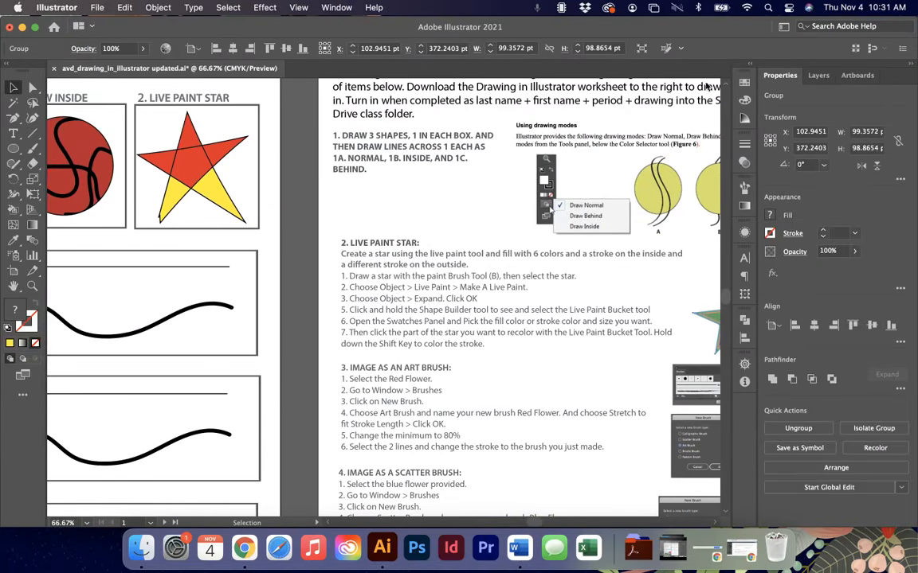
click(329, 7)
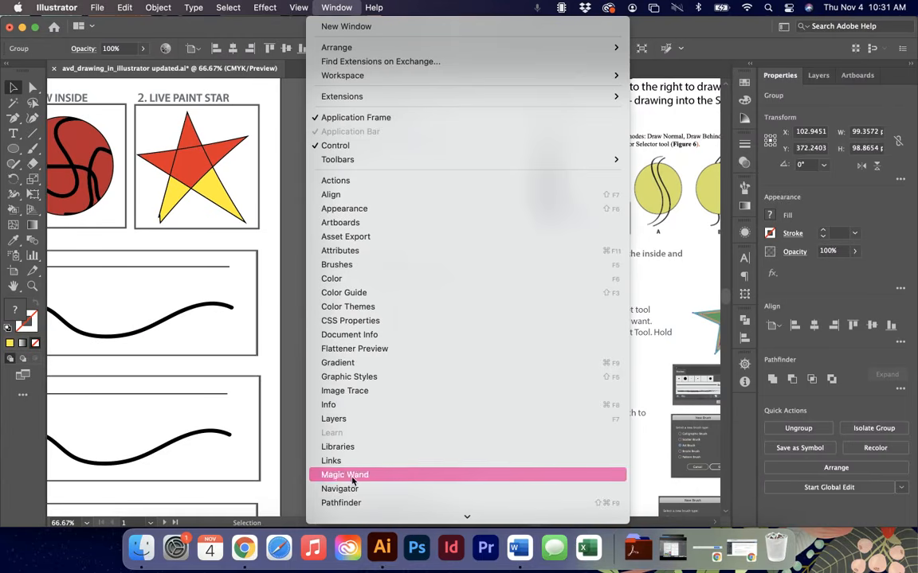
click(335, 264)
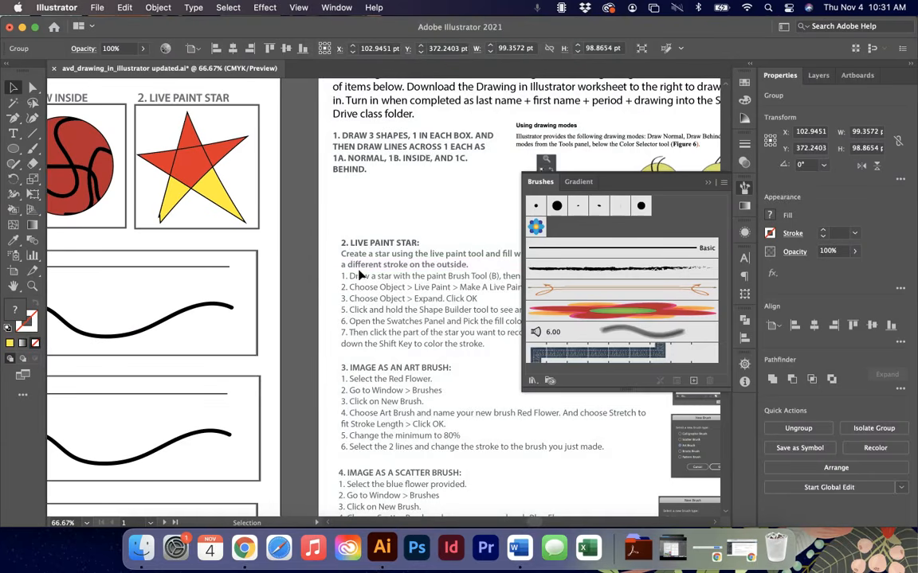
Start a new Art Brush from the selected red flower and name it Red FLower
scroll(123, 239, left, 10)
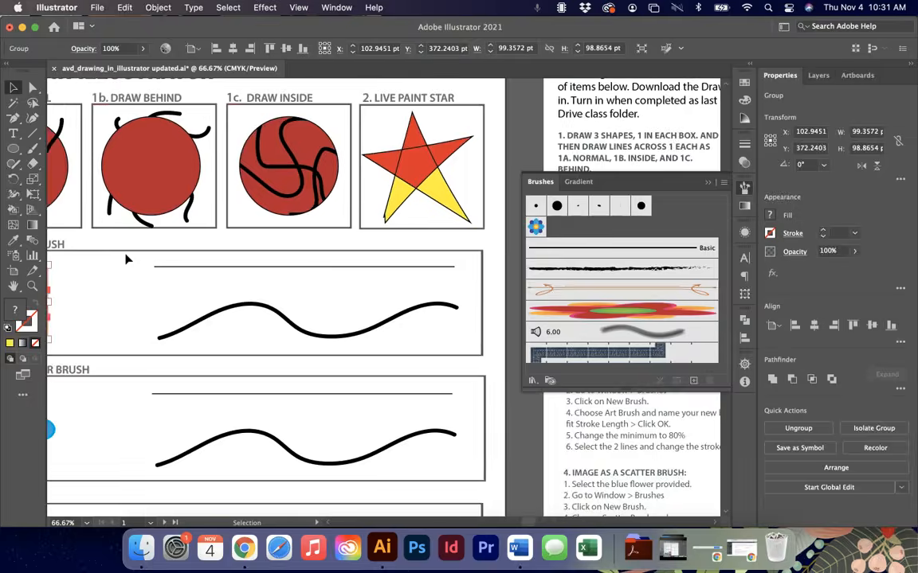
scroll(125, 258, right, 14)
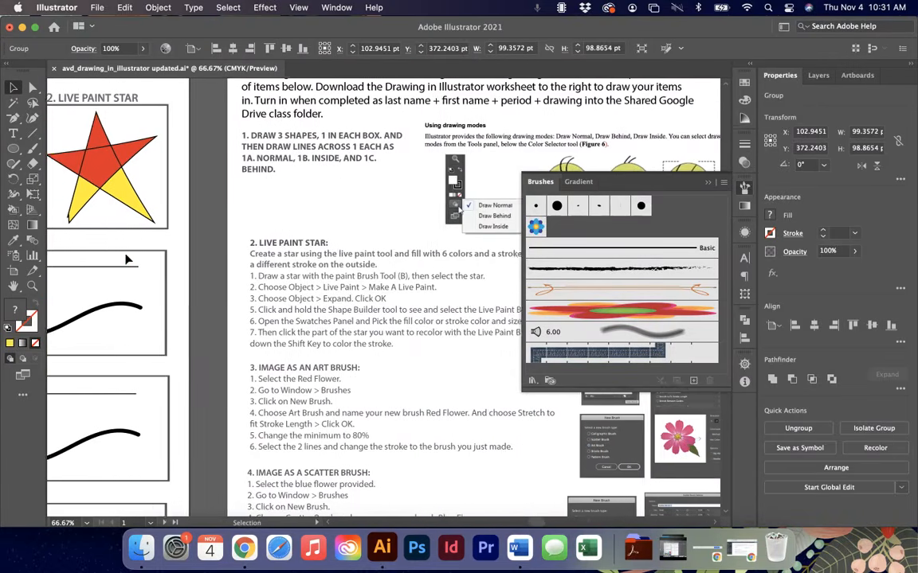
scroll(128, 259, right, 2)
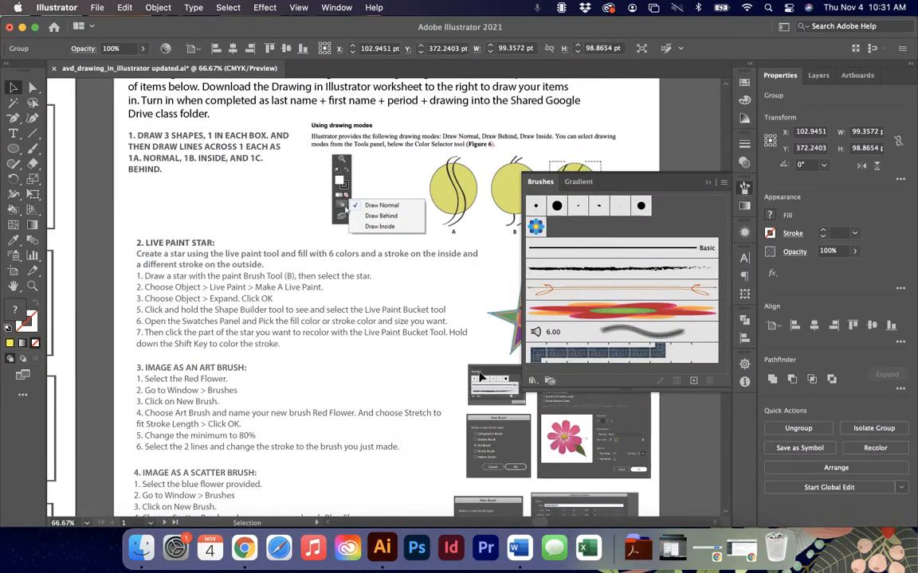
click(693, 382)
click(424, 170)
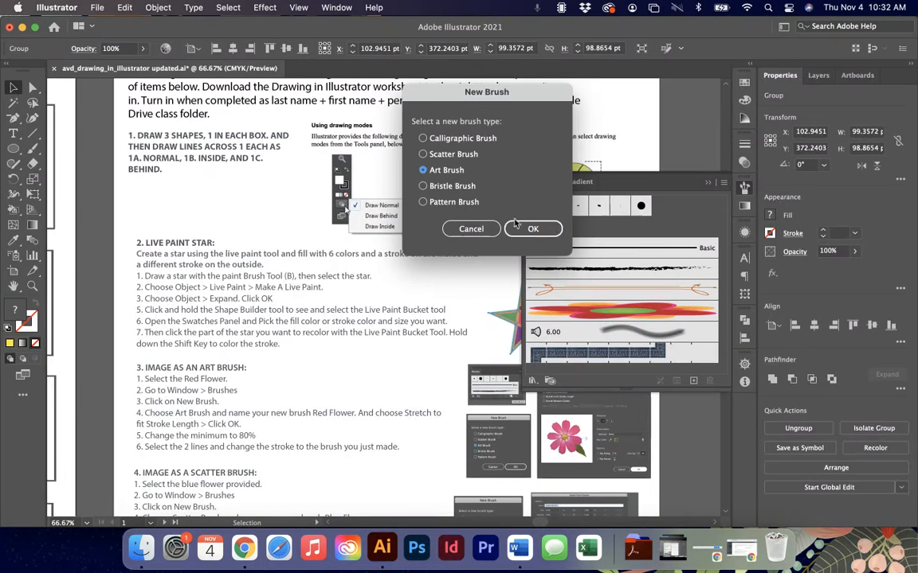
click(534, 230)
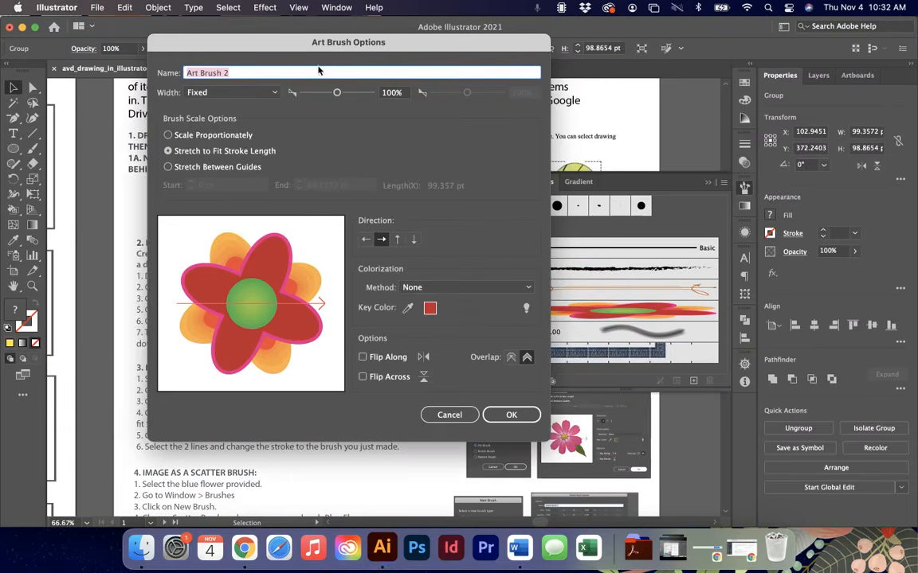
drag(329, 39, 521, 40)
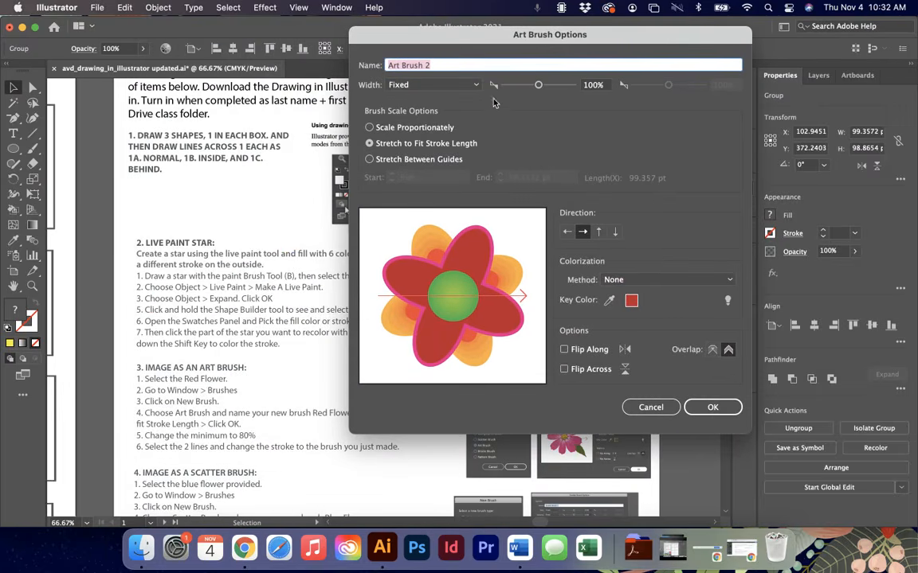
text(Red FLower)
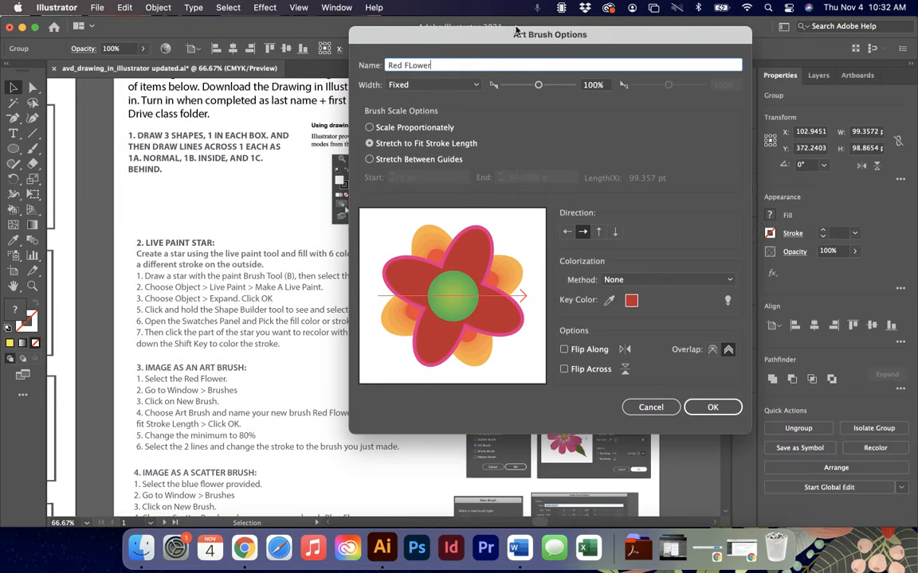
Set the art brush's width to 80% and finish creating the brush
drag(497, 34, 587, 24)
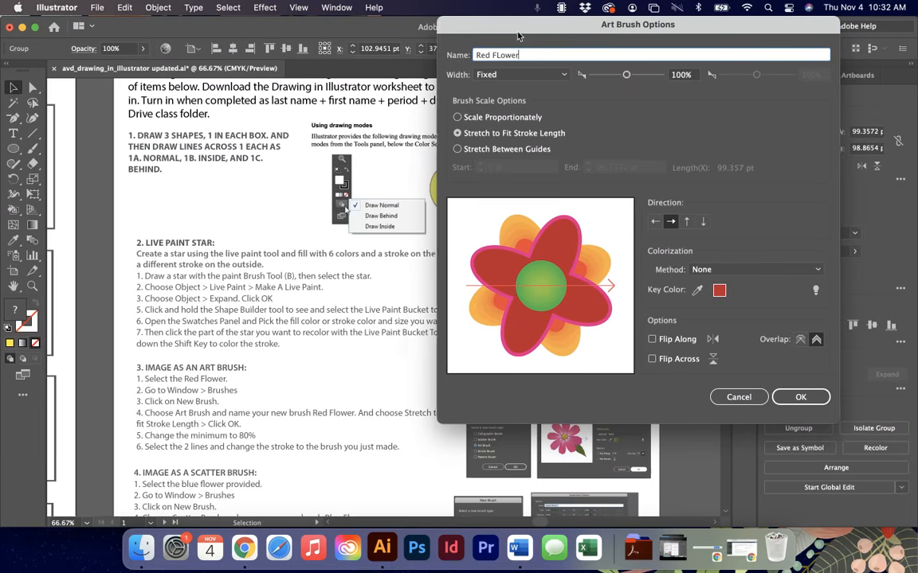
drag(522, 36, 501, 35)
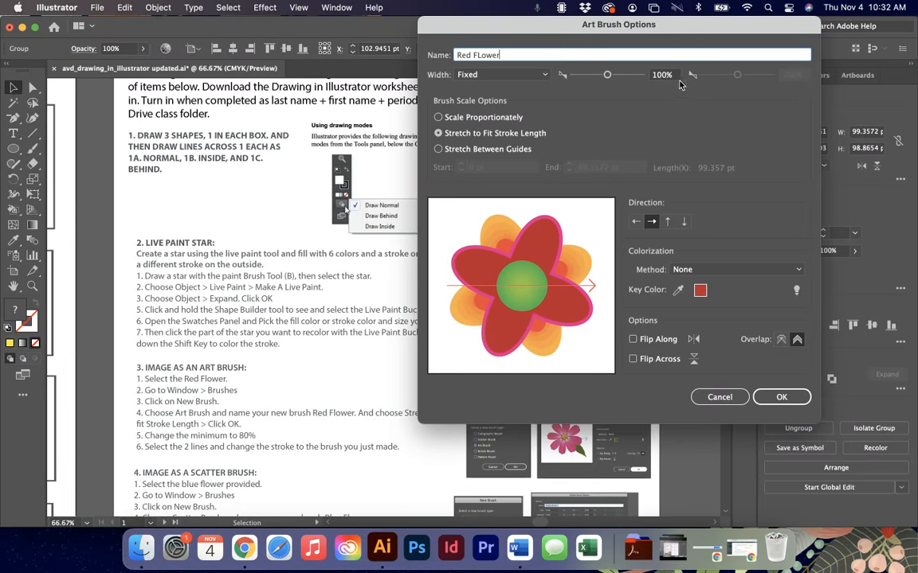
click(660, 75)
text(80)
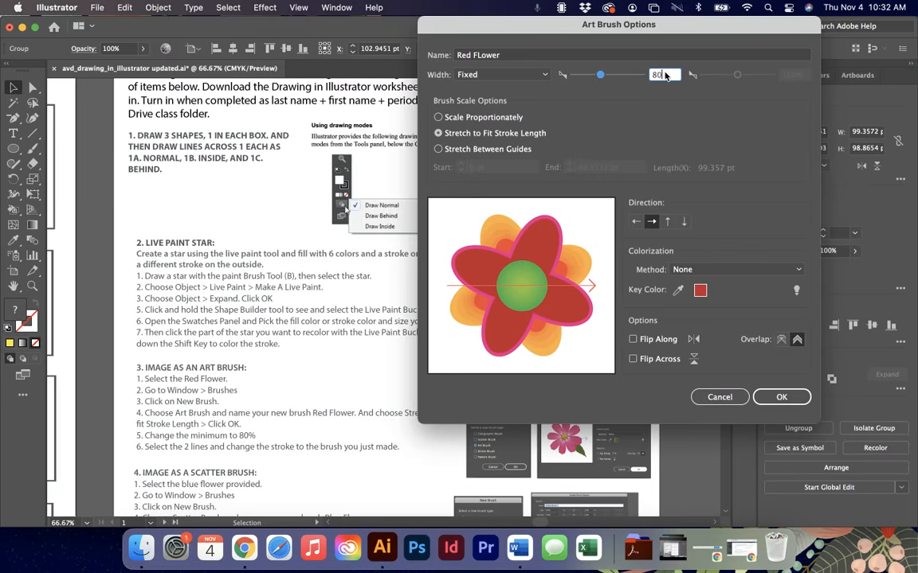
key(Tab)
click(773, 401)
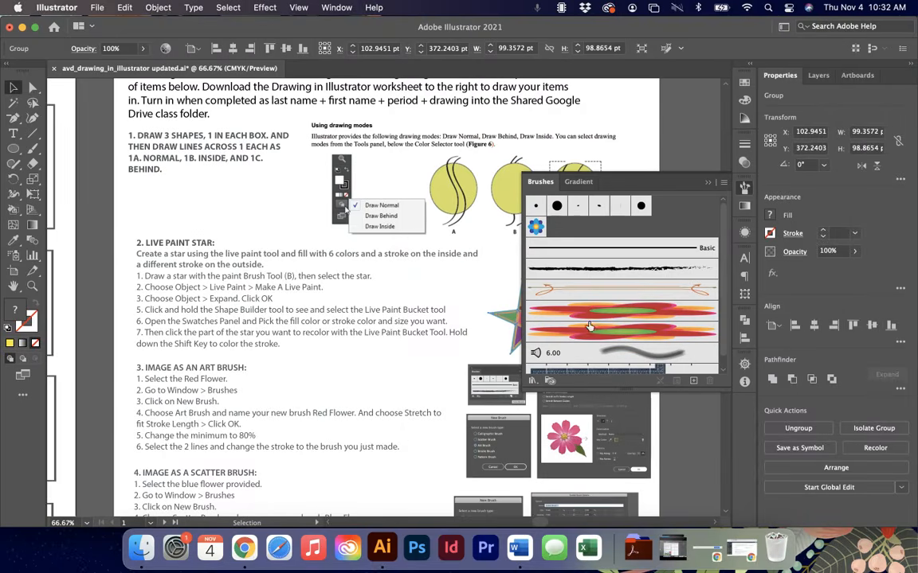
Apply the new red flower brush to the straight and wavy lines in the Image Art Brush box
scroll(430, 329, left, 10)
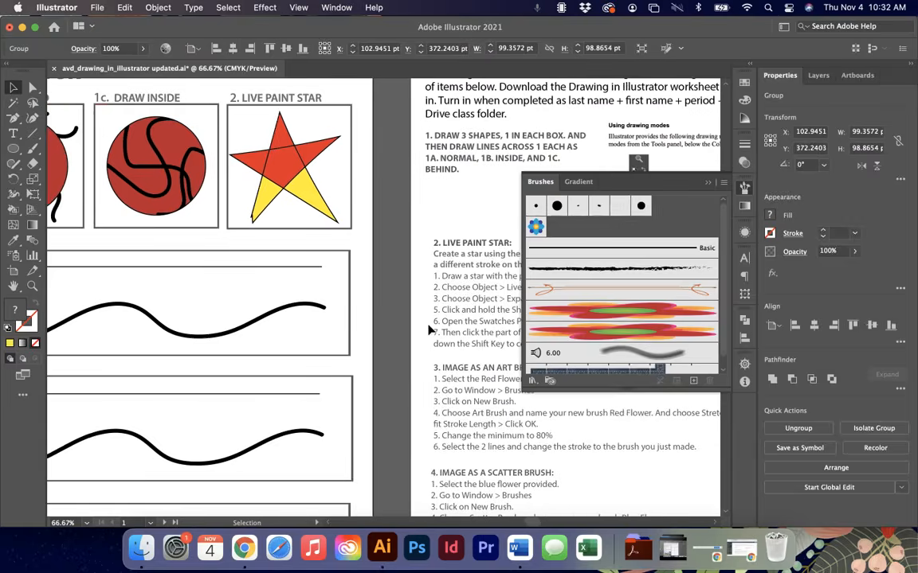
click(417, 273)
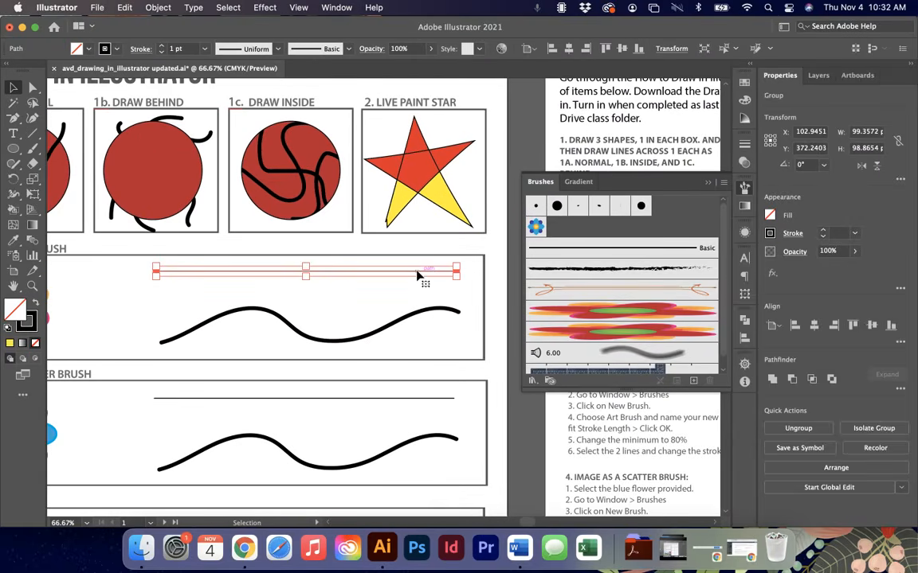
shift+click(409, 314)
click(594, 337)
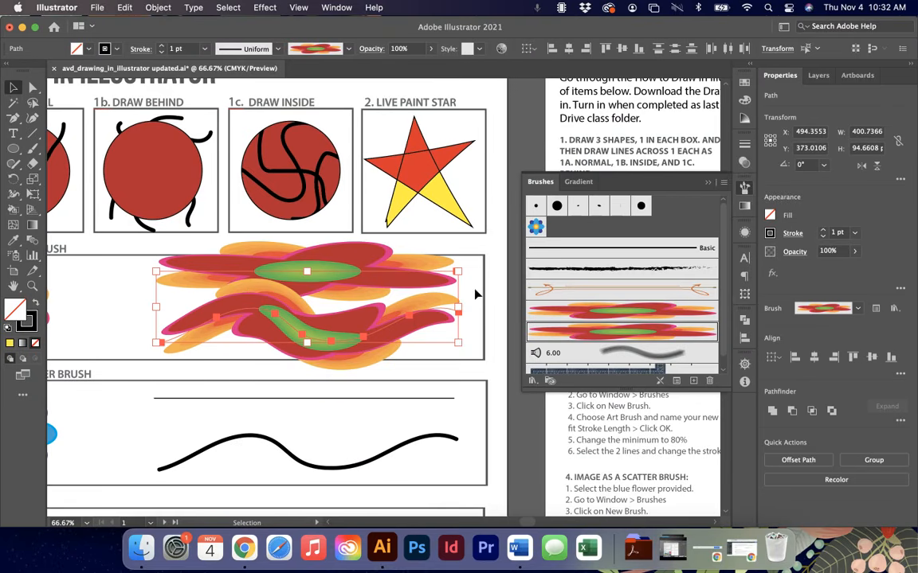
Try two freehand Paintbrush strokes with the red flower brush and undo them
key(b)
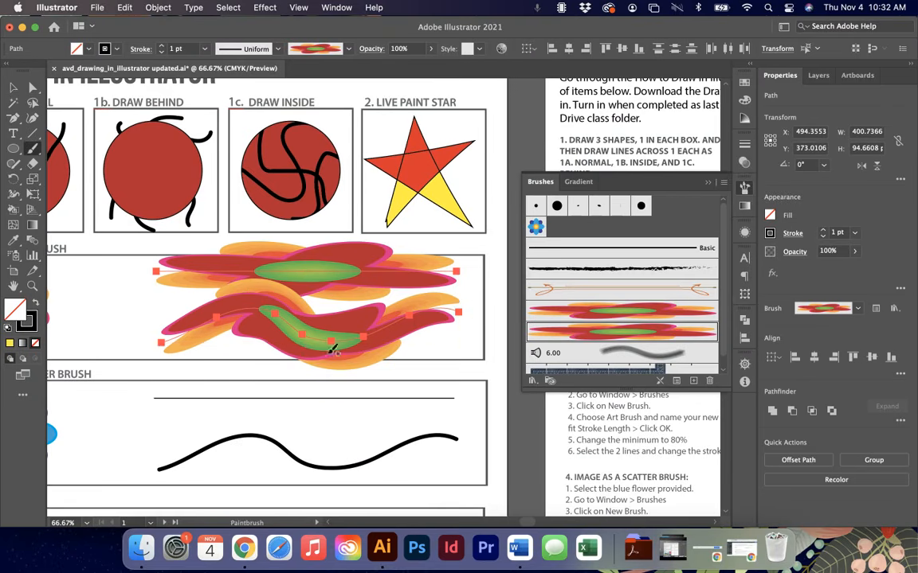
drag(340, 427, 344, 428)
scroll(348, 430, down, 1)
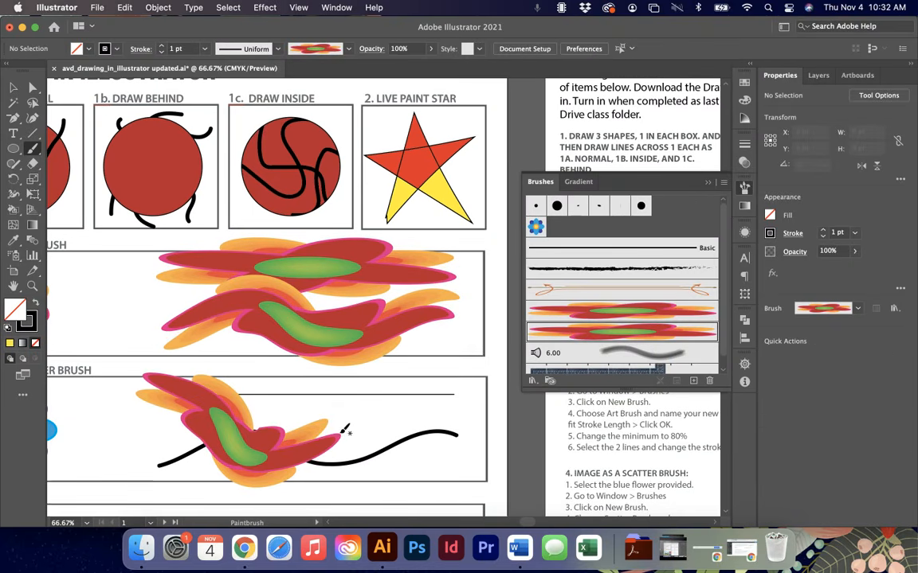
key(super+z)
drag(99, 263, 106, 303)
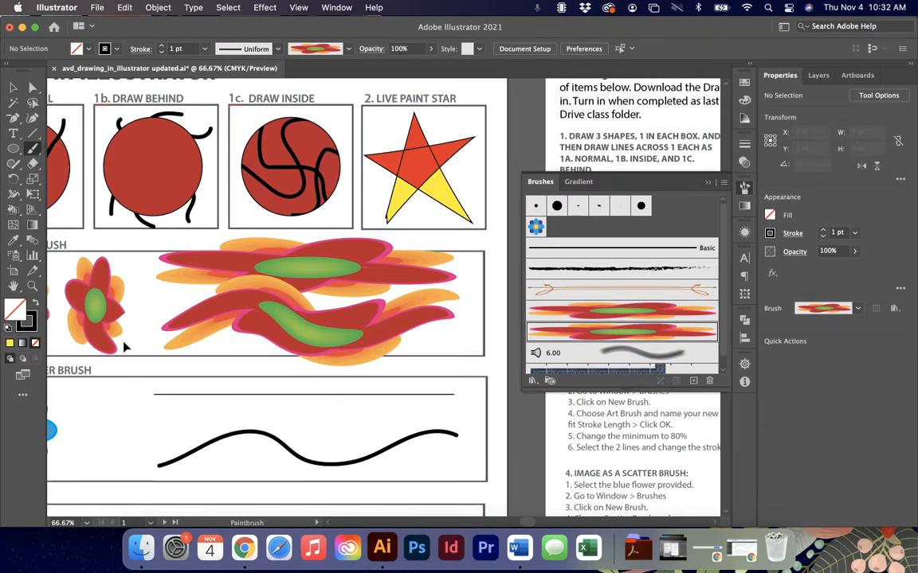
key(super+z)
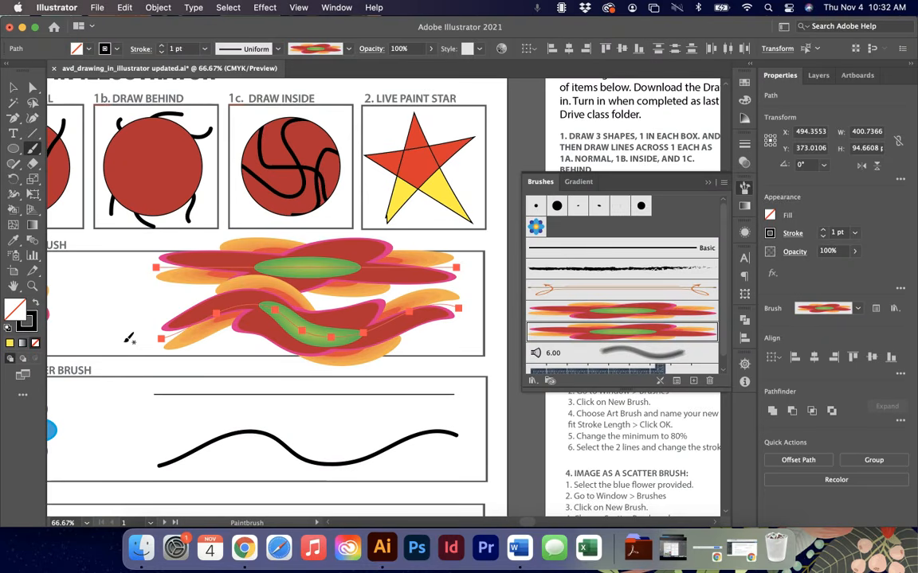
Select the blue flower in the Image Scatter Brush box and start a new Scatter Brush from it
key(v)
scroll(123, 346, left, 3)
scroll(124, 346, left, 3)
scroll(123, 346, down, 1)
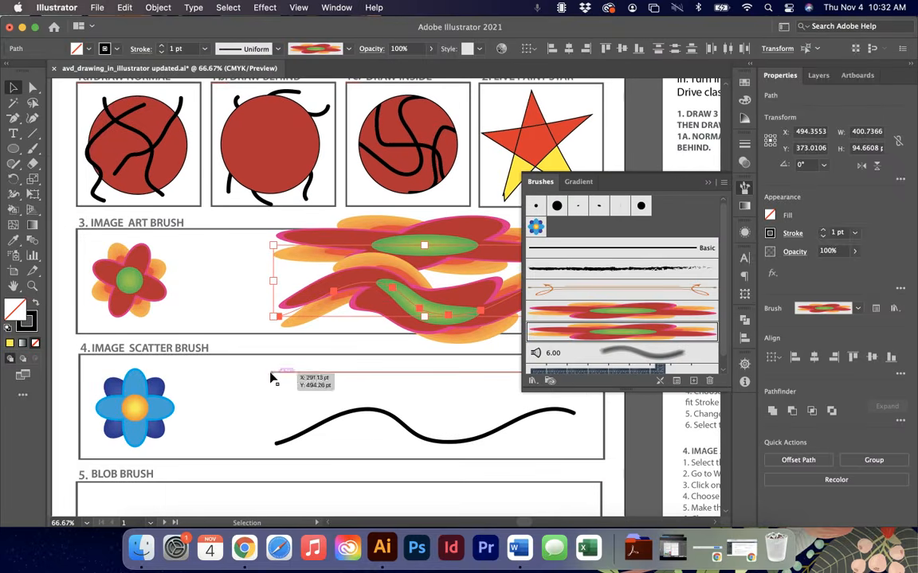
click(101, 379)
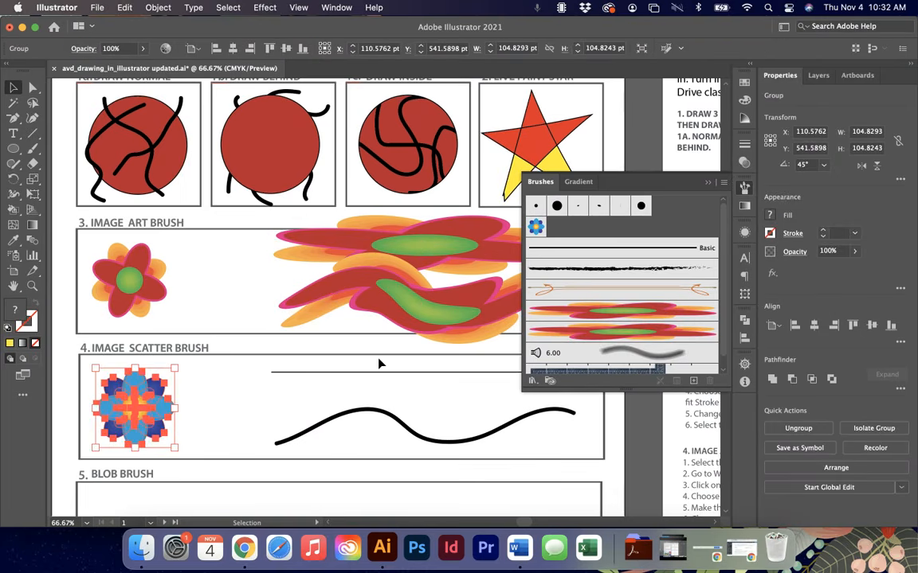
scroll(379, 364, right, 10)
scroll(379, 364, right, 1)
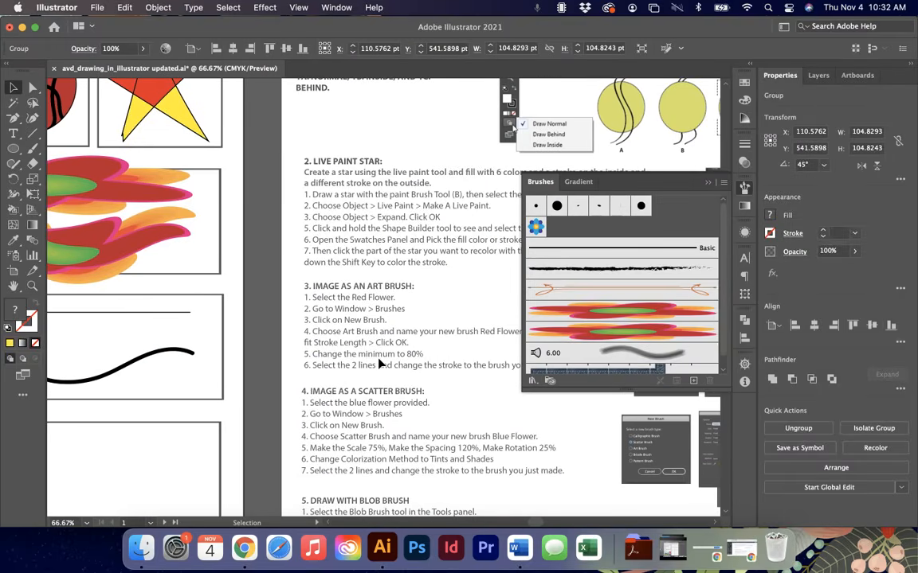
click(693, 383)
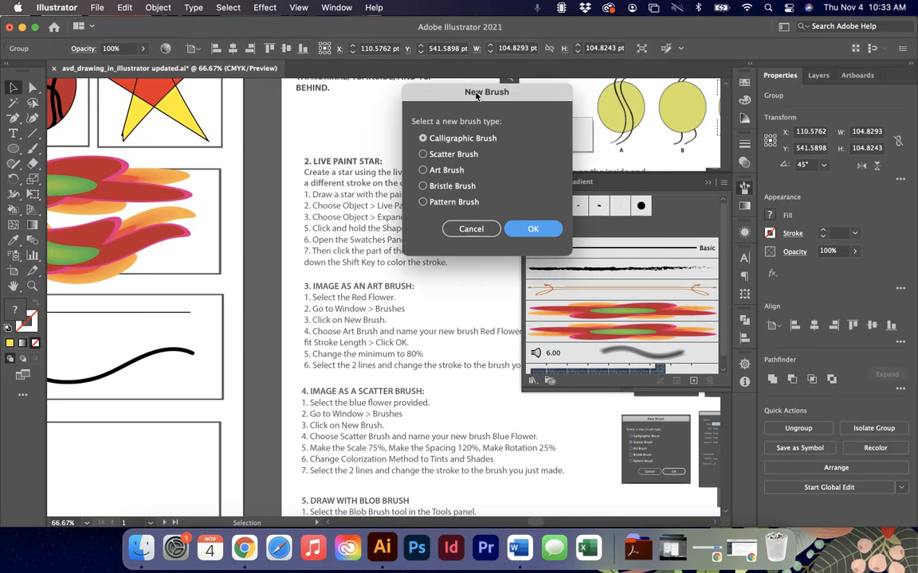
click(446, 154)
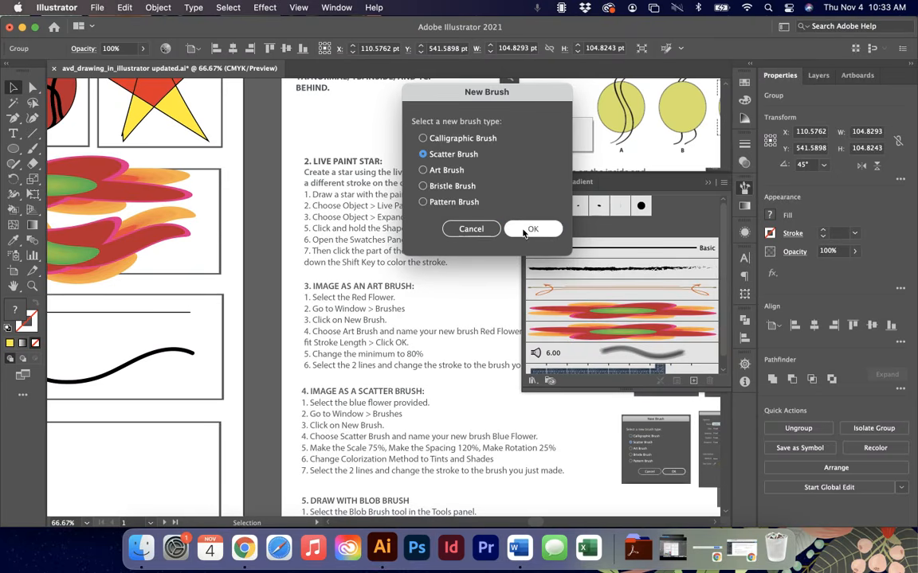
click(530, 229)
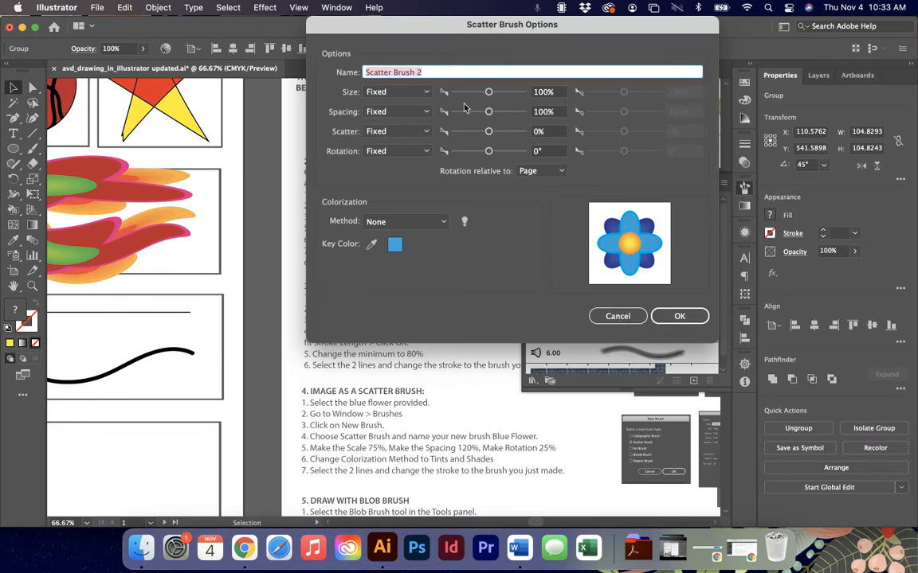
Set the scatter brush's size to 75%, spacing to 120% and rotation to 25°
click(546, 93)
text(75)
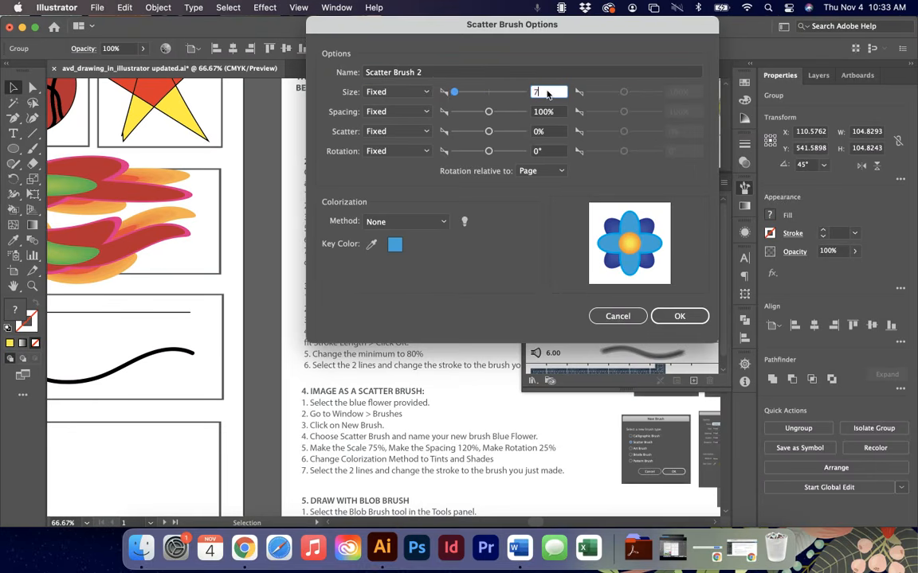
key(Tab)
click(545, 111)
text(1120)
key(BackSpace)
key(BackSpace)
key(BackSpace)
text(20)
click(548, 153)
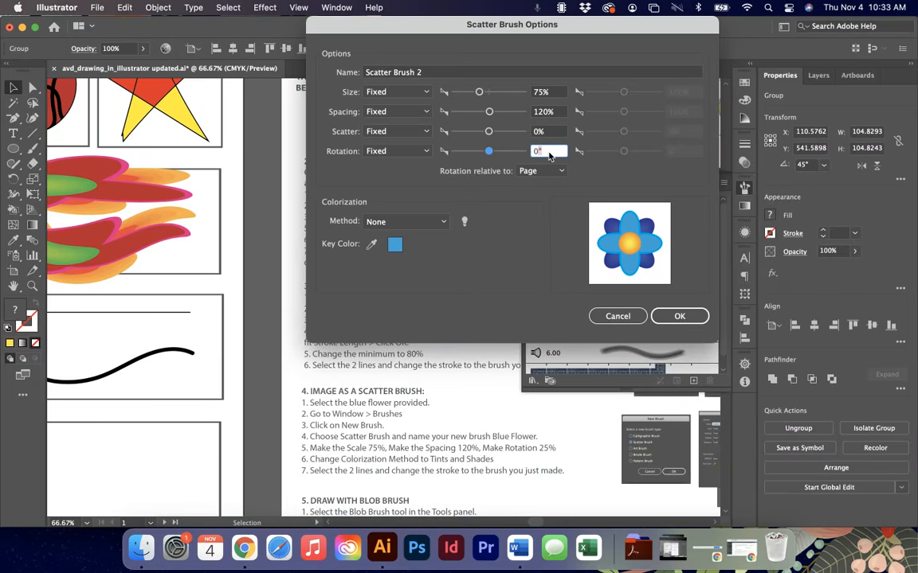
text(25)
key(Tab)
Set the brush's colorization method to Tints and Shades and finish creating the scatter brush
click(391, 222)
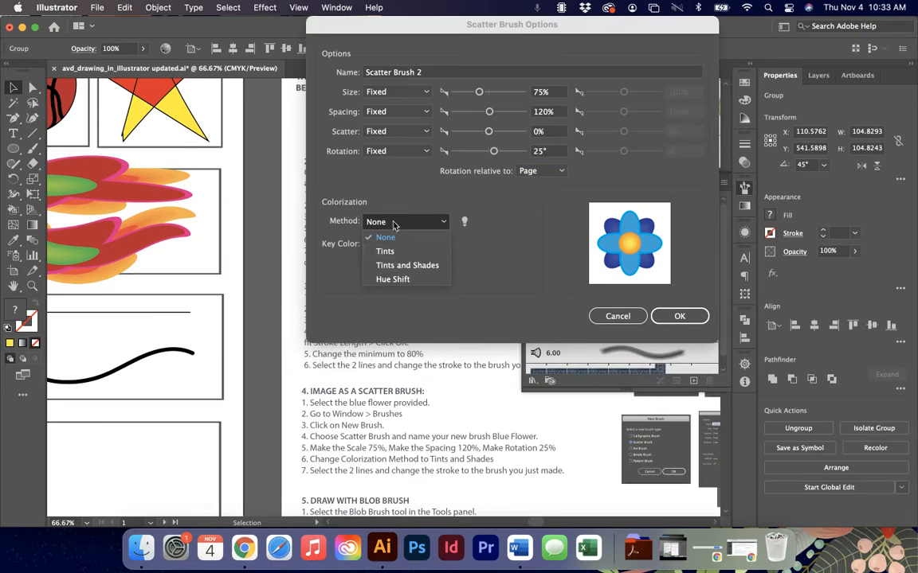
click(396, 267)
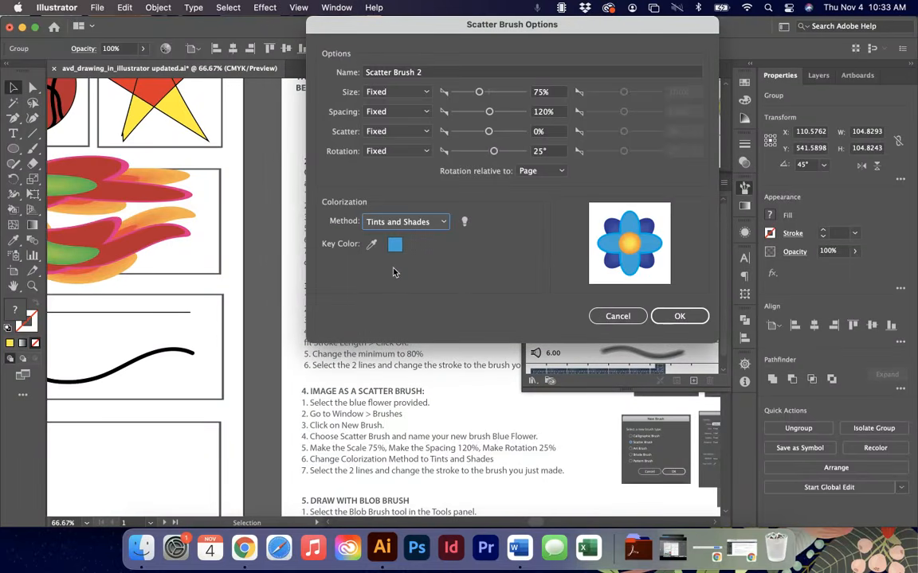
click(679, 316)
Apply the new blue flower scatter brush to the straight and wavy lines in the Image Scatter Brush box
scroll(233, 241, left, 5)
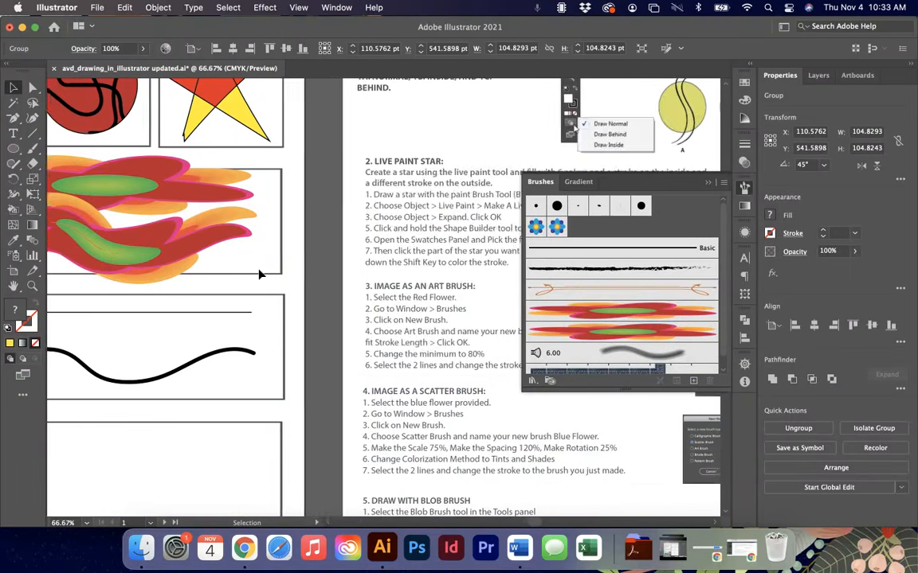
click(258, 313)
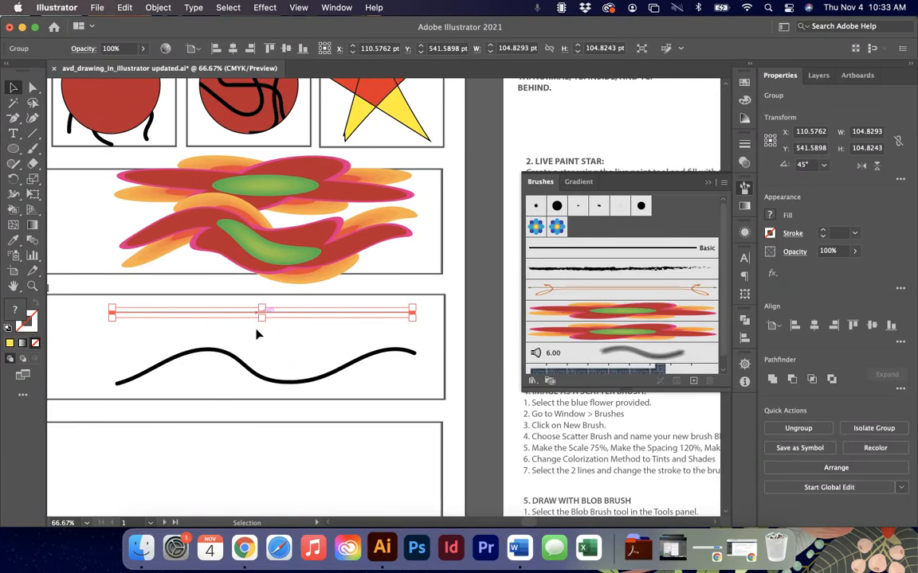
shift+click(270, 382)
click(556, 227)
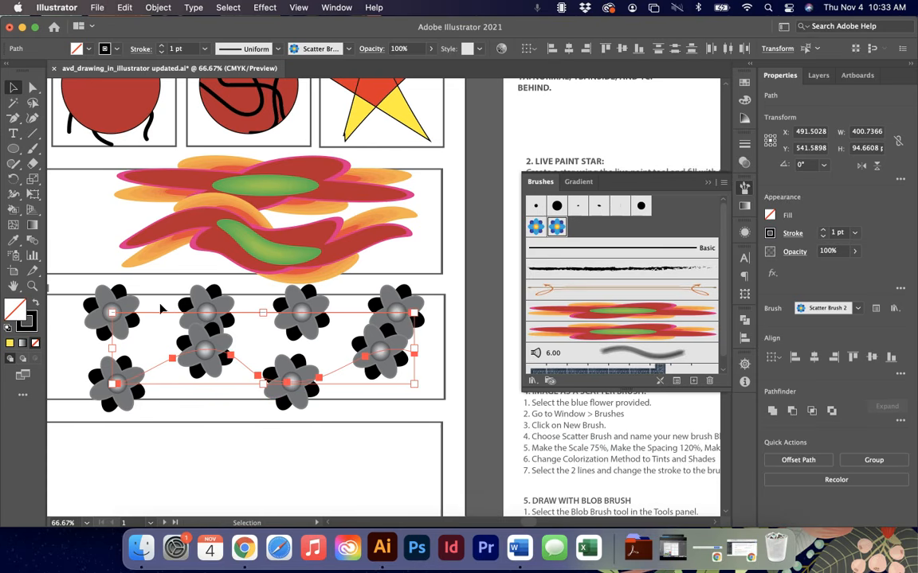
Set the scatter brush's rotation to 84°, apply the change to the existing strokes and deselect them
double_click(557, 231)
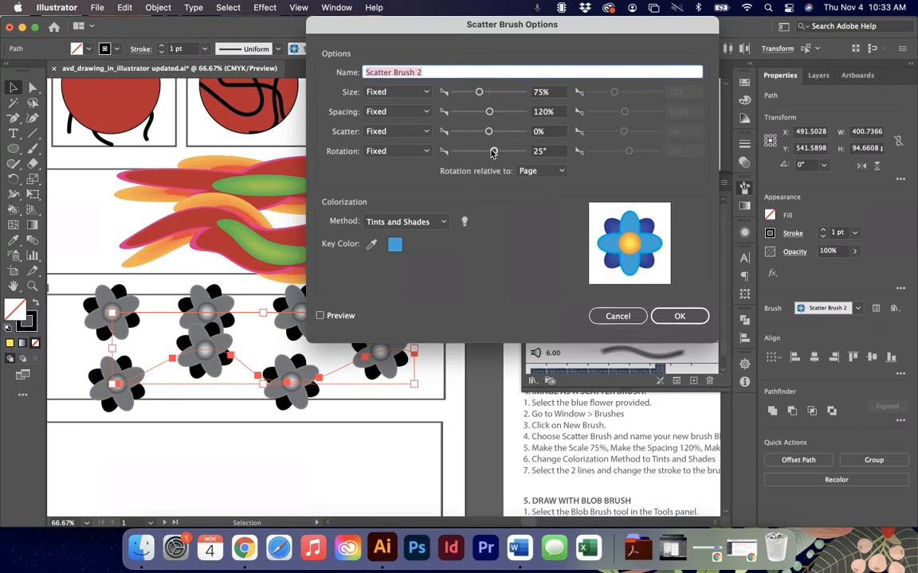
drag(493, 152, 498, 153)
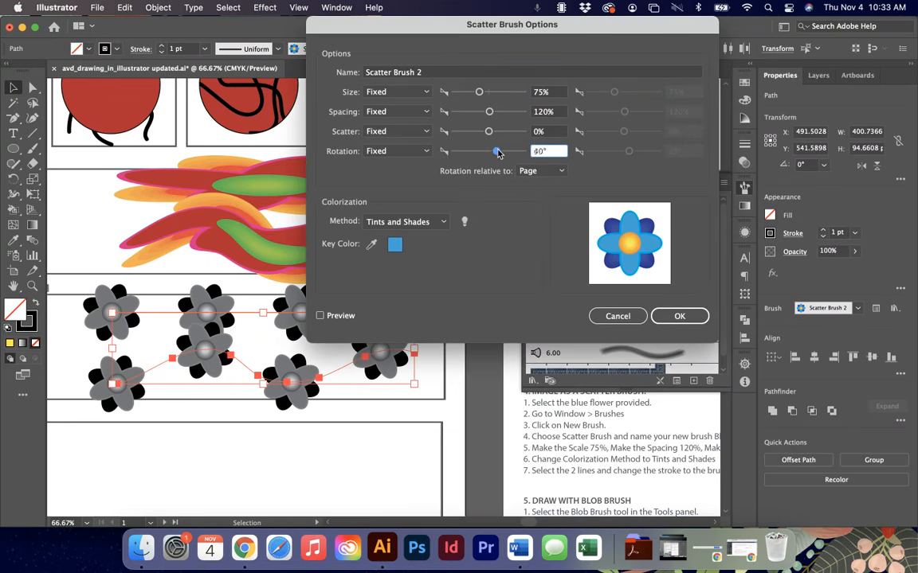
click(678, 316)
click(414, 297)
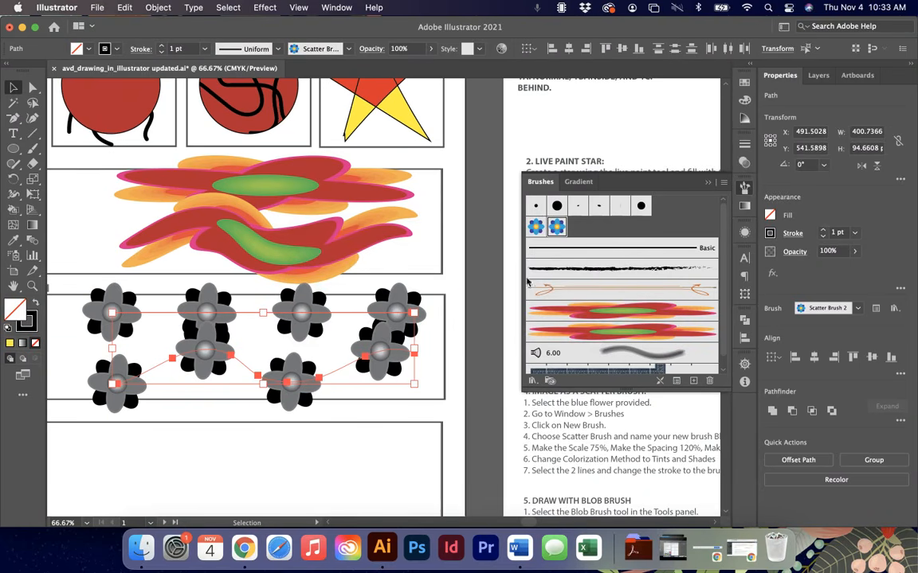
click(435, 410)
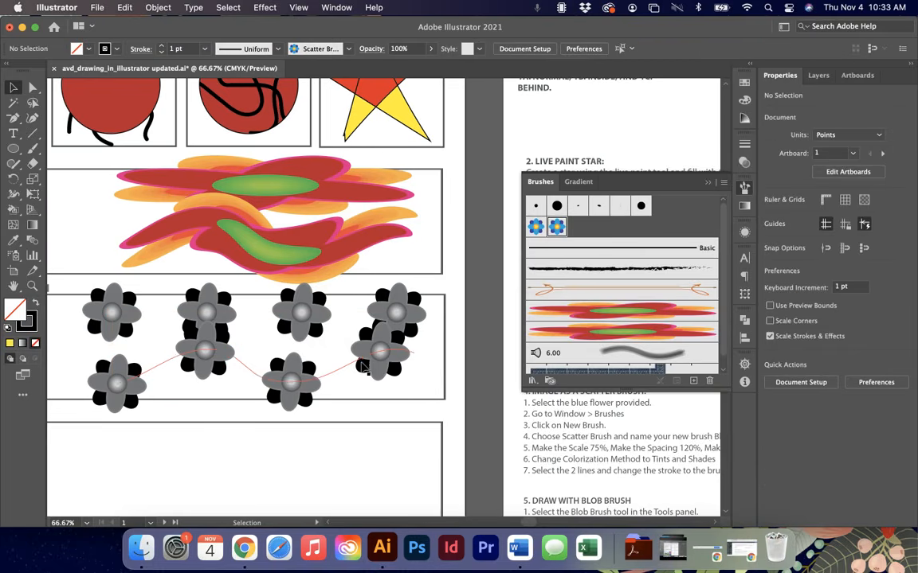
Try setting the scatter brush's colorization to None on the existing strokes and undo it
scroll(329, 369, left, 4)
scroll(329, 369, down, 2)
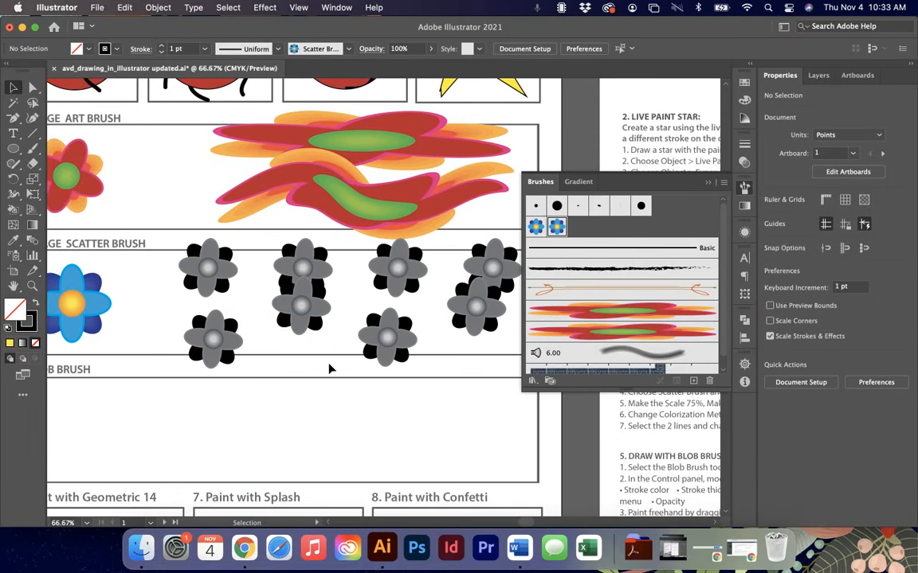
double_click(556, 227)
click(404, 226)
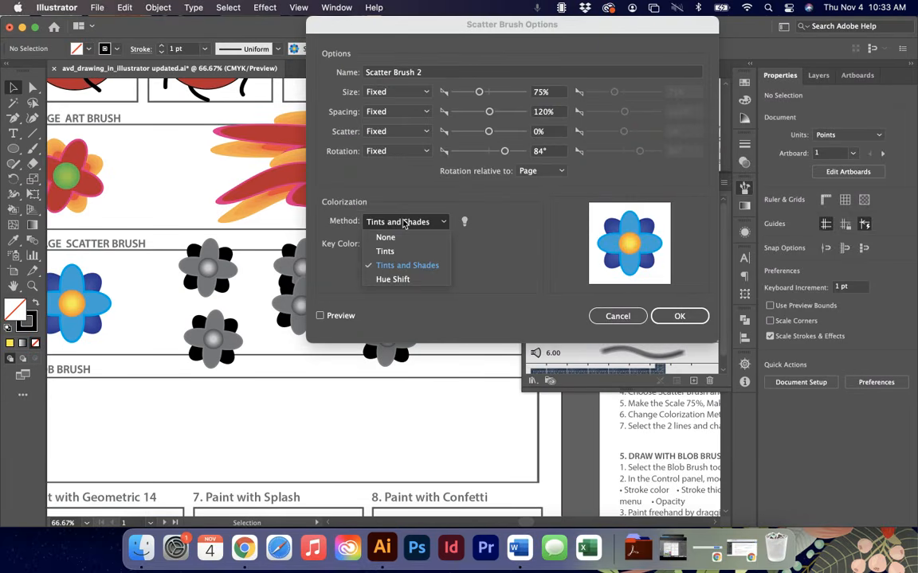
click(374, 238)
click(701, 317)
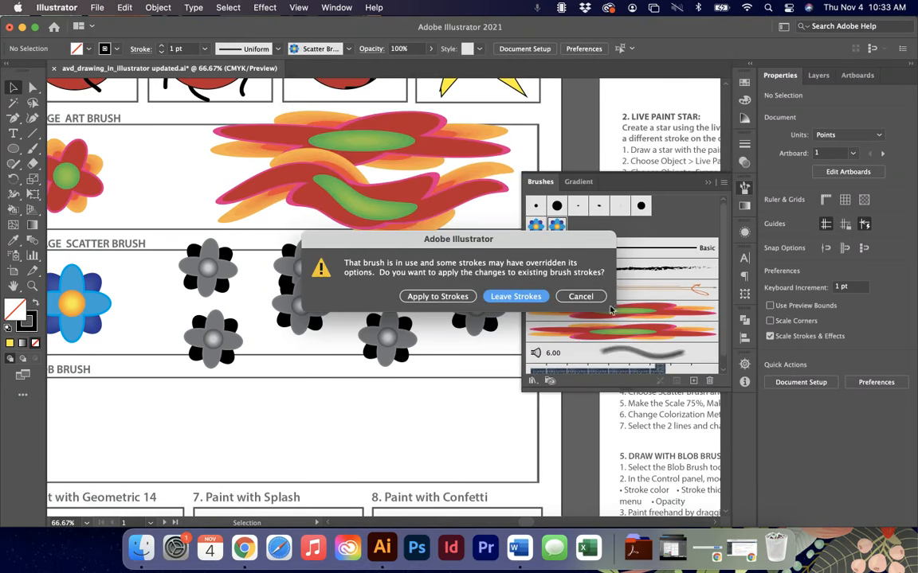
click(434, 296)
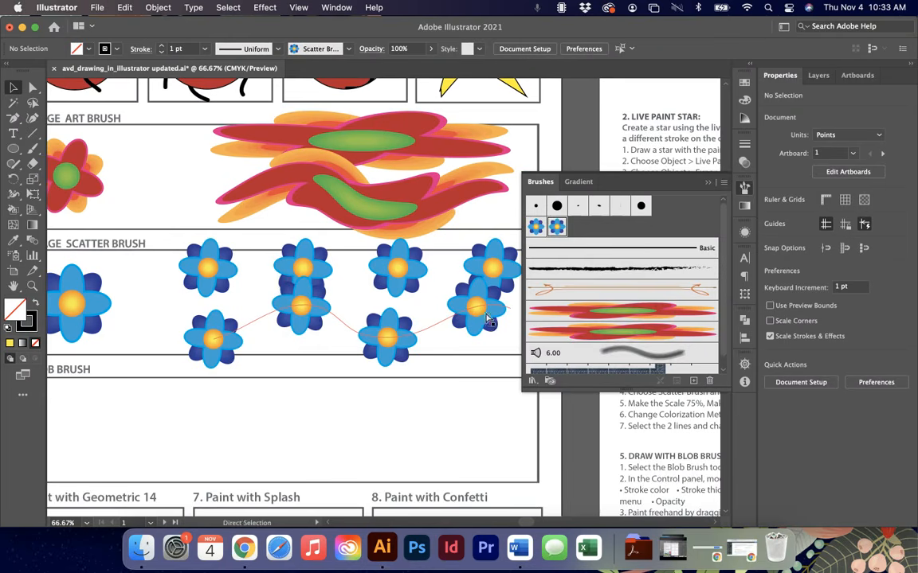
key(super+z)
Examine the worksheet's Draw with Blob Brush instructions and the empty Blob Brush box
scroll(285, 241, left, 5)
click(374, 264)
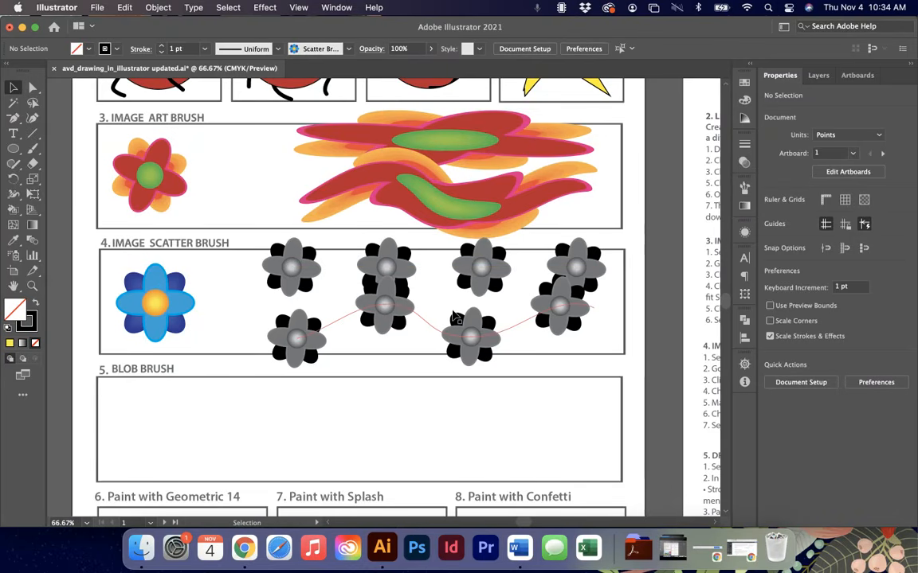
scroll(455, 318, down, 4)
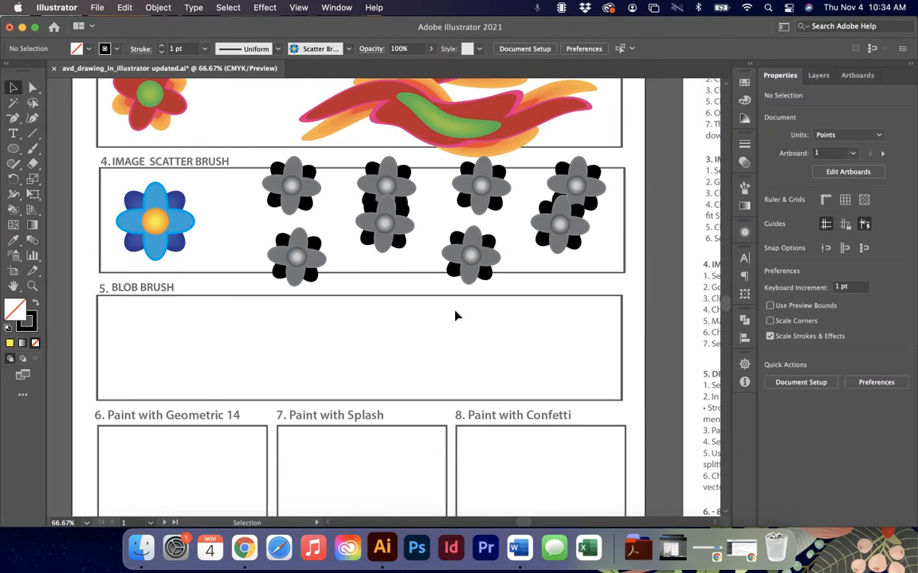
scroll(455, 315, right, 12)
scroll(456, 313, down, 3)
scroll(457, 313, right, 3)
scroll(456, 314, down, 2)
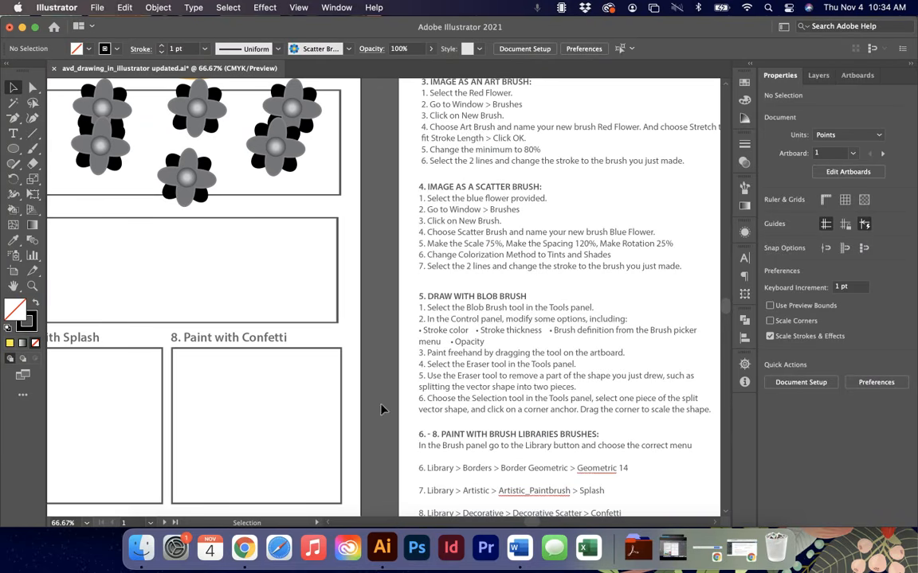
scroll(176, 351, left, 16)
scroll(178, 349, up, 1)
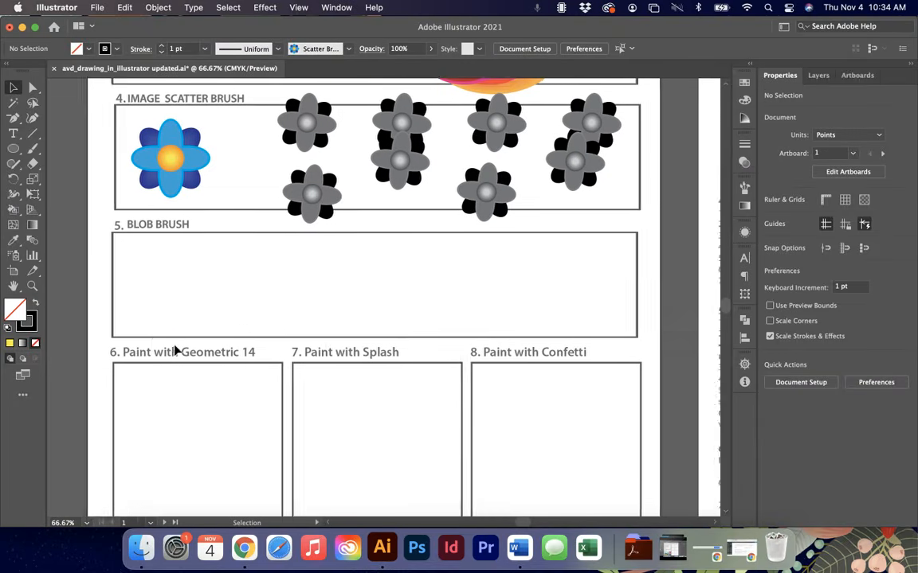
Try painting flowers in the Blob Brush box with the Paintbrush and the blue flower scatter brush, and undo them
mouse_move(32, 148)
mouse_down()
mouse_move(86, 152)
mouse_move(99, 166)
mouse_up()
drag(32, 149, 80, 150)
drag(169, 293, 210, 260)
drag(378, 279, 385, 266)
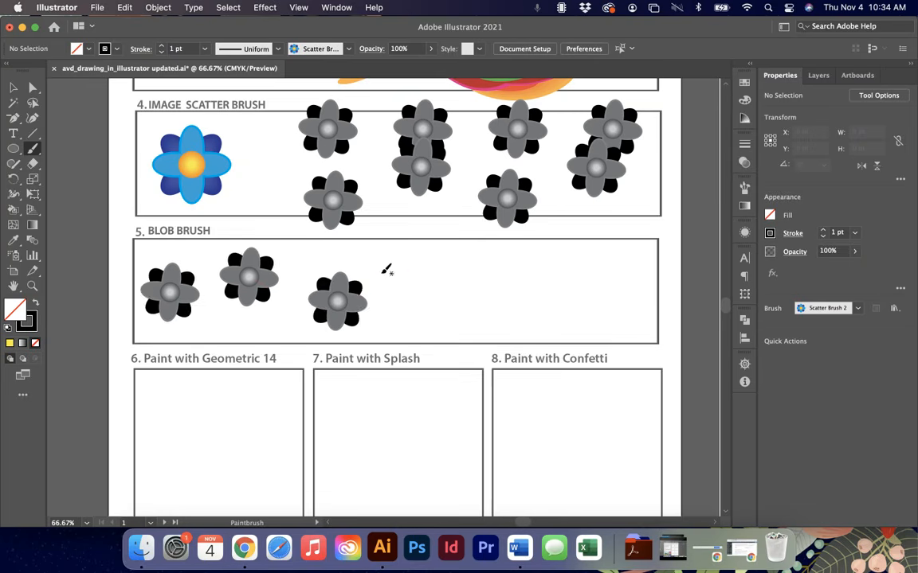
key(super+z)
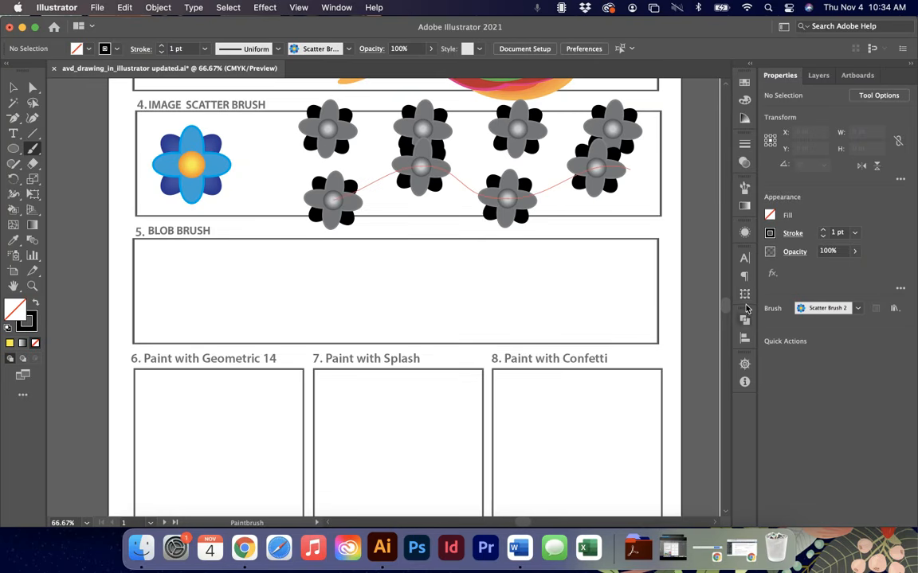
Paint a wavy black Paintbrush stroke with the 15 pt. Round brush in the Blob Brush box and select it for inspection
click(744, 188)
click(557, 207)
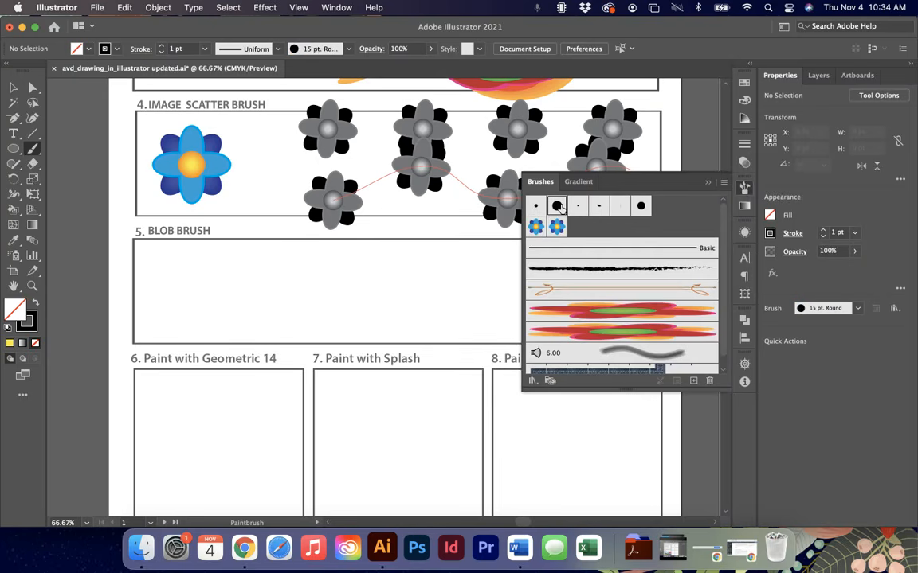
click(716, 186)
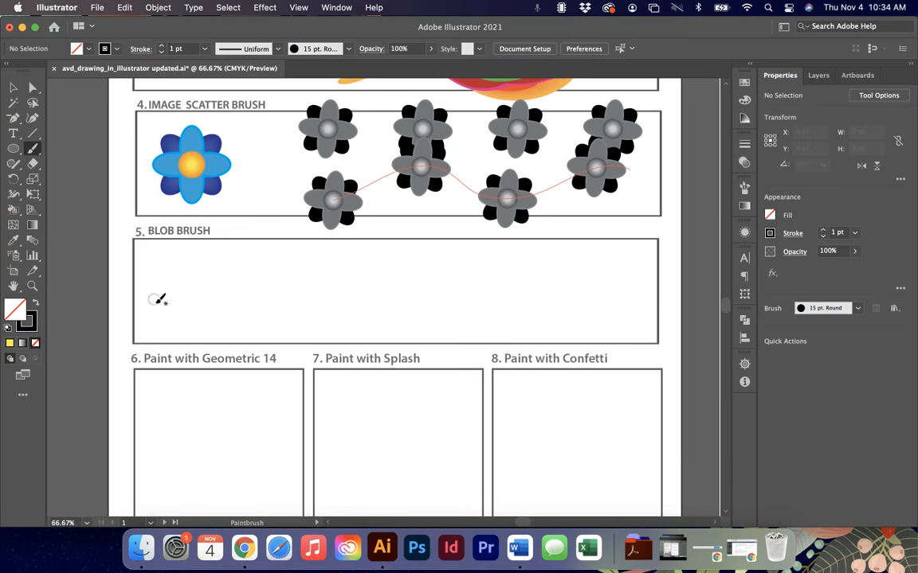
mouse_move(153, 305)
mouse_down()
mouse_move(179, 276)
mouse_move(261, 281)
mouse_move(322, 304)
mouse_move(384, 255)
mouse_up()
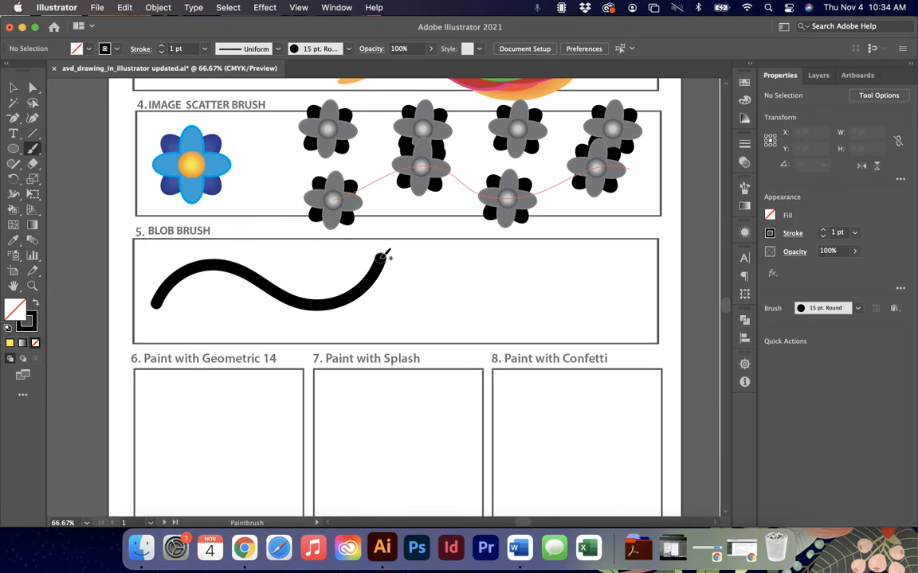
key(v)
click(368, 292)
key(super+equal)
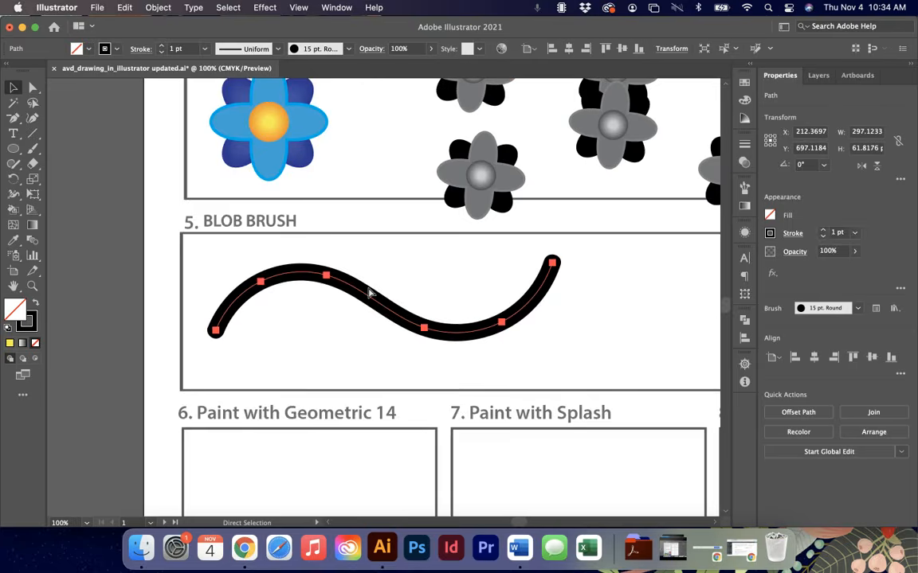
key(super+equal)
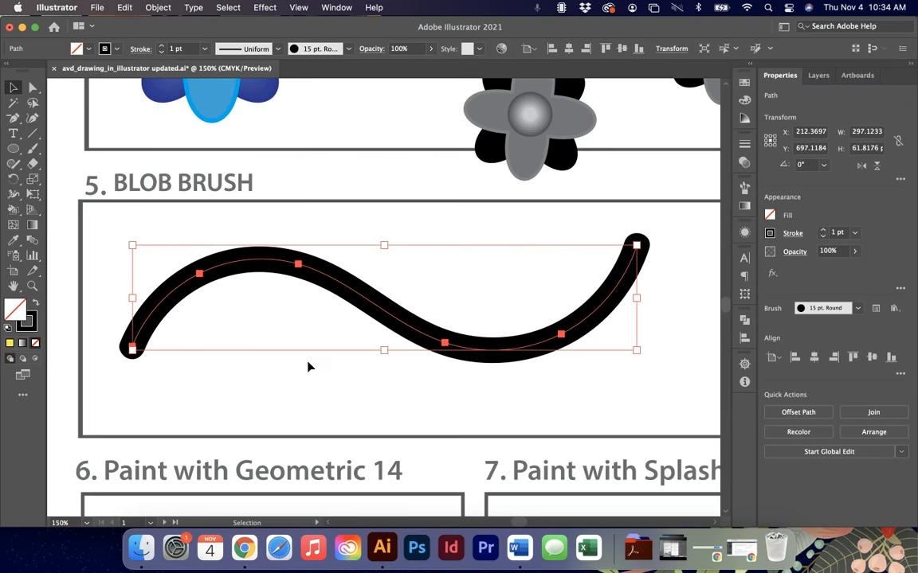
Paint a looping black shape about 122 × 84 pt with the Blob Brush below the wavy stroke and select it
click(32, 148)
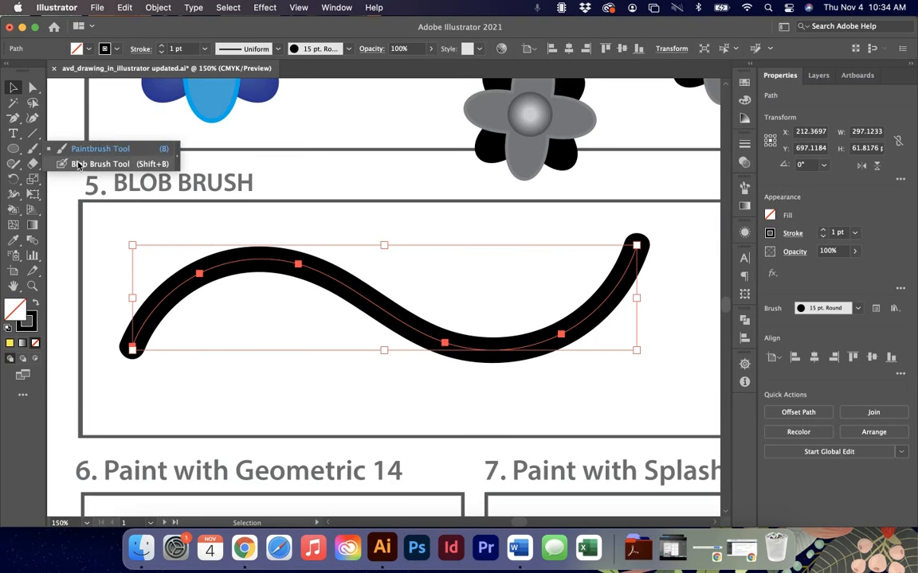
click(88, 162)
mouse_move(222, 397)
mouse_down()
mouse_move(235, 347)
mouse_move(318, 404)
mouse_move(204, 395)
mouse_move(299, 395)
mouse_move(273, 438)
mouse_move(368, 402)
mouse_move(299, 367)
mouse_up()
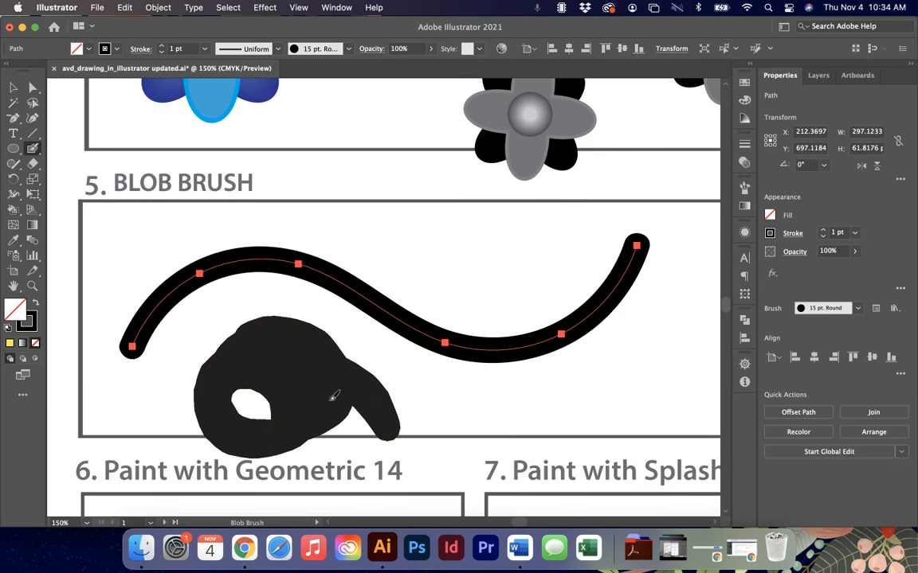
mouse_move(331, 400)
mouse_down()
mouse_move(339, 400)
mouse_move(293, 379)
mouse_move(403, 294)
mouse_move(466, 295)
mouse_move(273, 386)
mouse_up()
key(v)
click(336, 405)
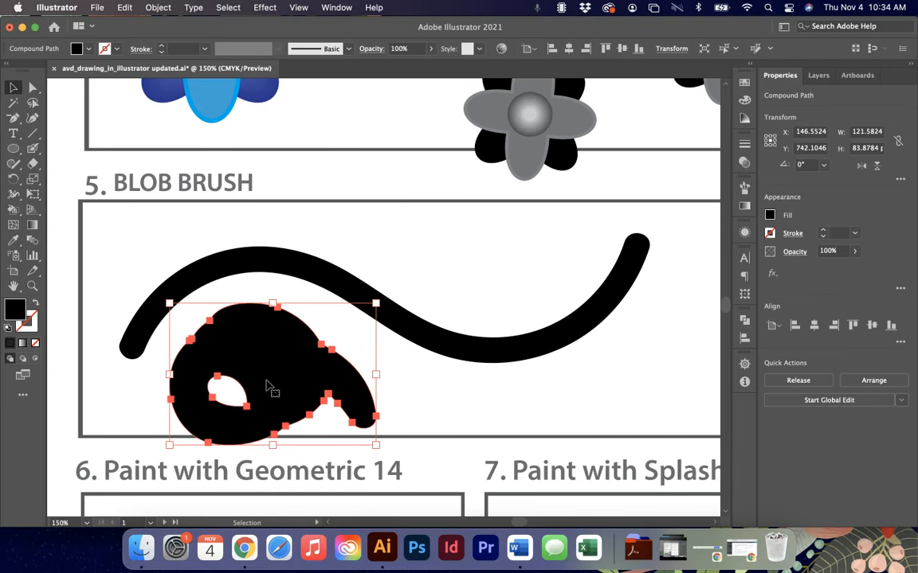
Give the black looping shape a 3 pt red stroke
click(823, 231)
click(822, 231)
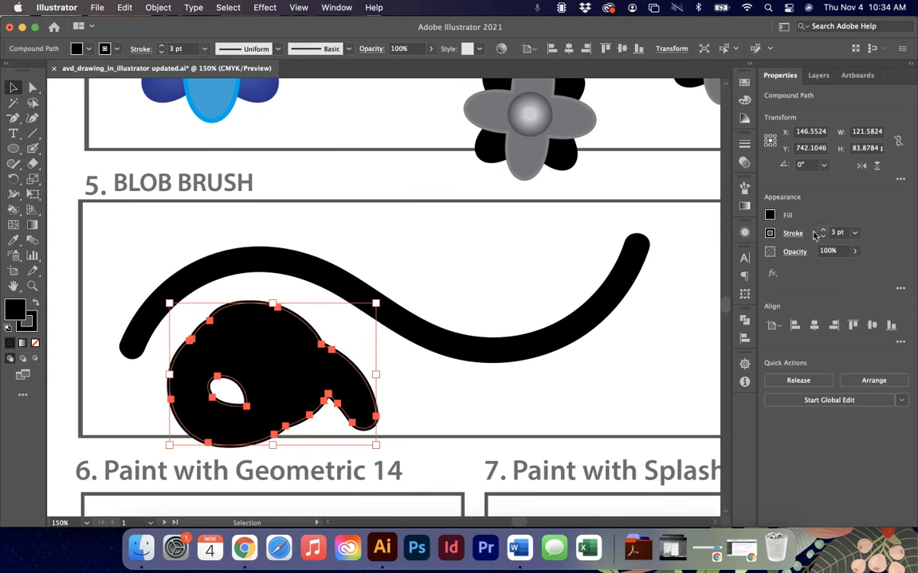
click(769, 234)
click(720, 279)
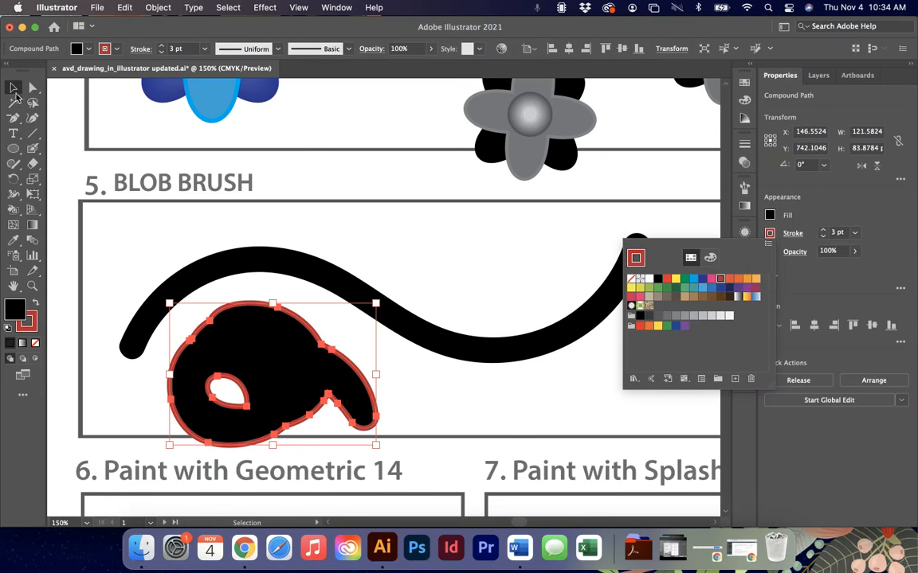
Replace the black test shapes with a large red Blob Brush shape about 250 × 137 pt and nudge it up and to the right
click(390, 374)
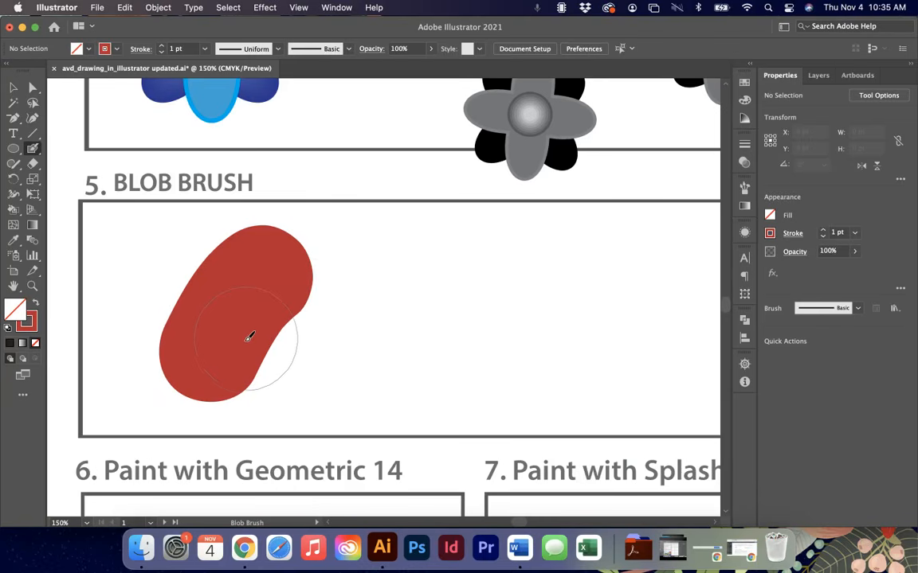
mouse_move(239, 314)
mouse_down()
mouse_move(438, 333)
mouse_move(414, 270)
mouse_move(268, 292)
mouse_move(518, 387)
mouse_move(509, 384)
mouse_up()
key(v)
click(469, 362)
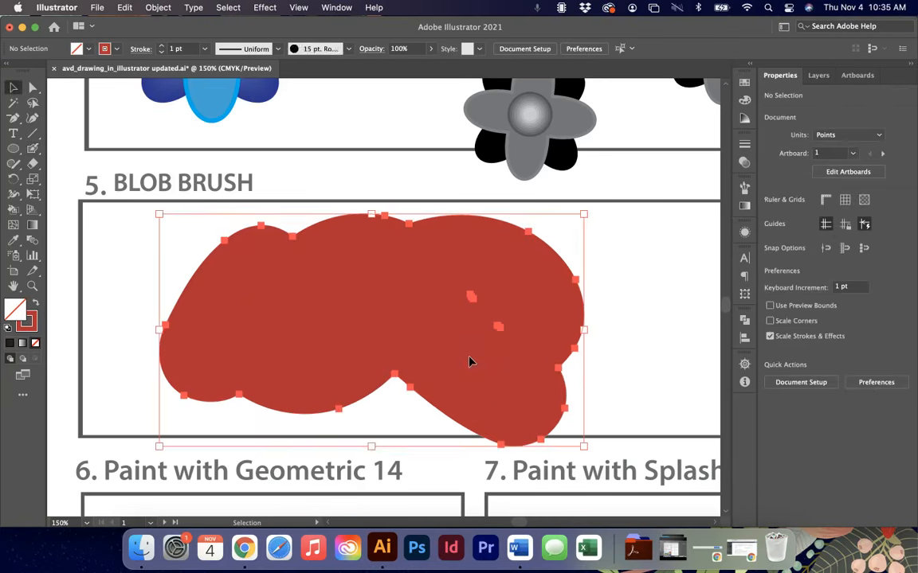
drag(485, 353, 517, 338)
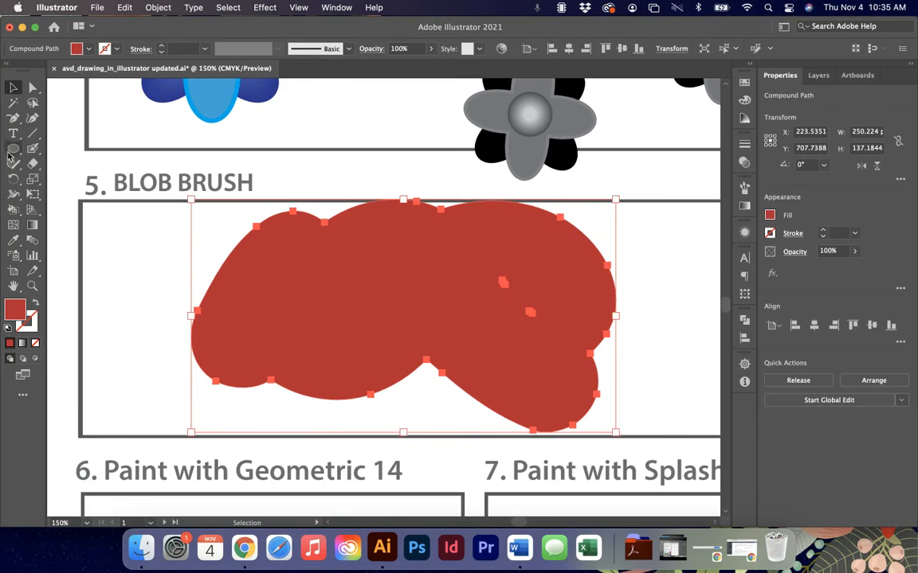
Split the red blob into two pieces with a curved Eraser stroke through its middle
click(32, 164)
drag(437, 195, 351, 402)
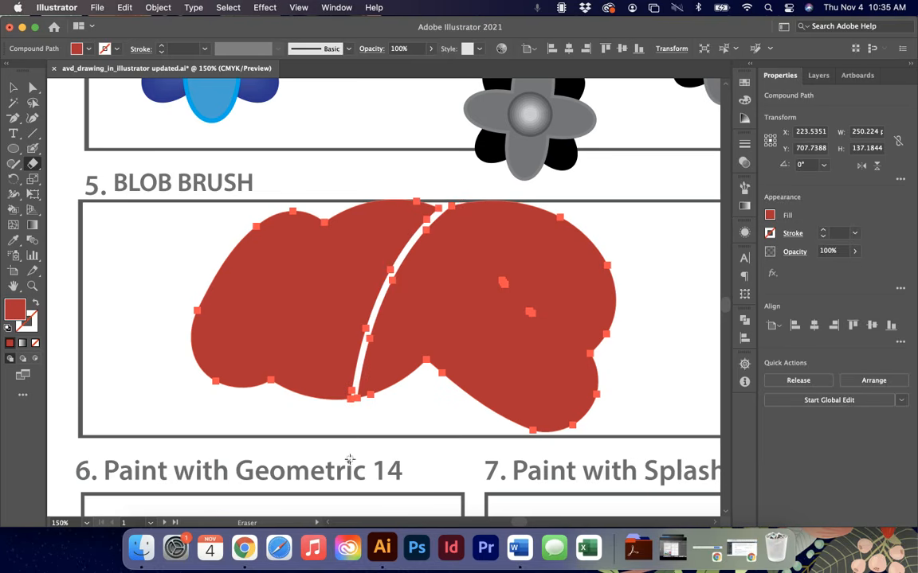
Move the right-hand piece of the split red blob to the right, leaving a wide gap between the two pieces
key(v)
double_click(488, 328)
drag(487, 328, 567, 328)
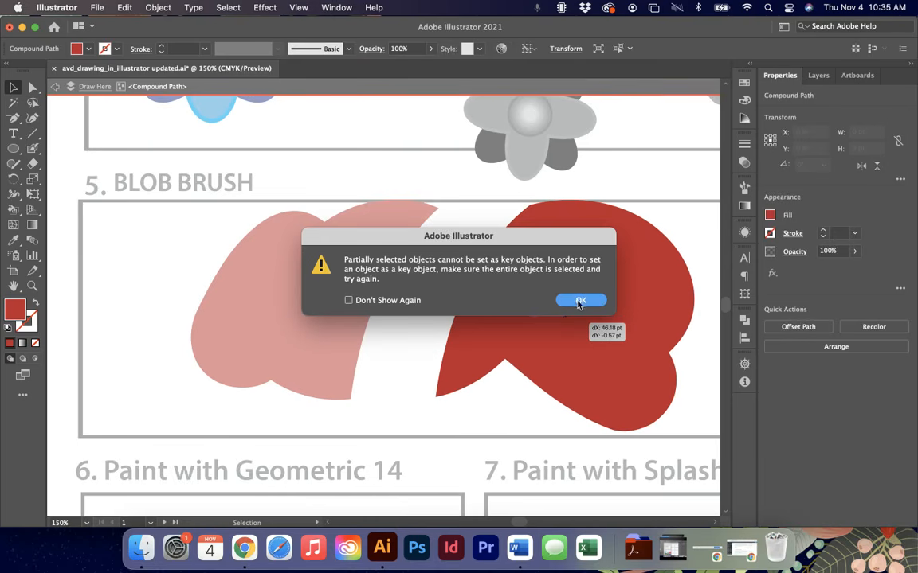
click(574, 303)
drag(574, 272, 549, 277)
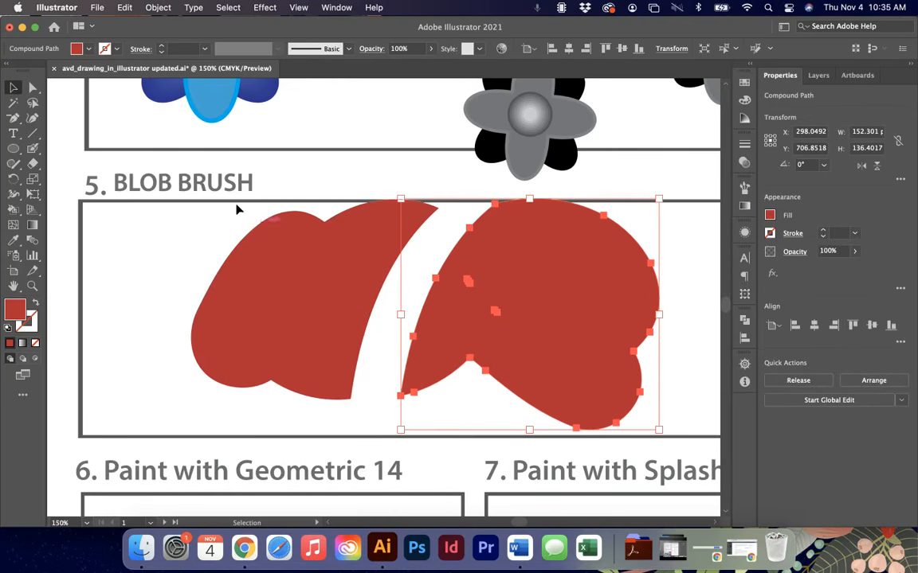
Split the right-hand red piece with a curved diagonal Eraser stroke from its upper left to its lower right, and deselect everything
click(33, 164)
mouse_move(207, 225)
mouse_down()
mouse_move(330, 312)
mouse_move(354, 343)
mouse_move(185, 220)
mouse_up()
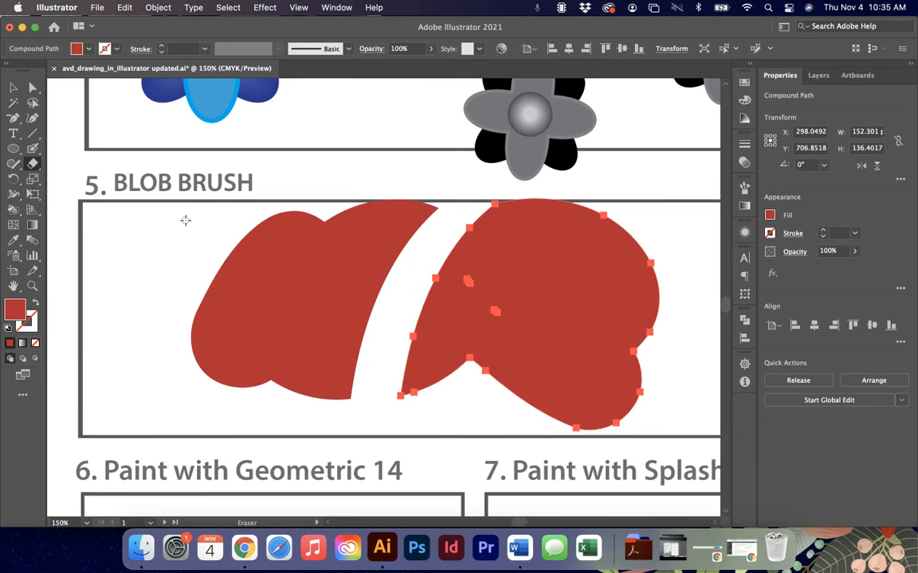
mouse_move(468, 228)
mouse_down()
mouse_move(618, 352)
mouse_move(663, 422)
mouse_up()
scroll(663, 422, down, 1)
key(v)
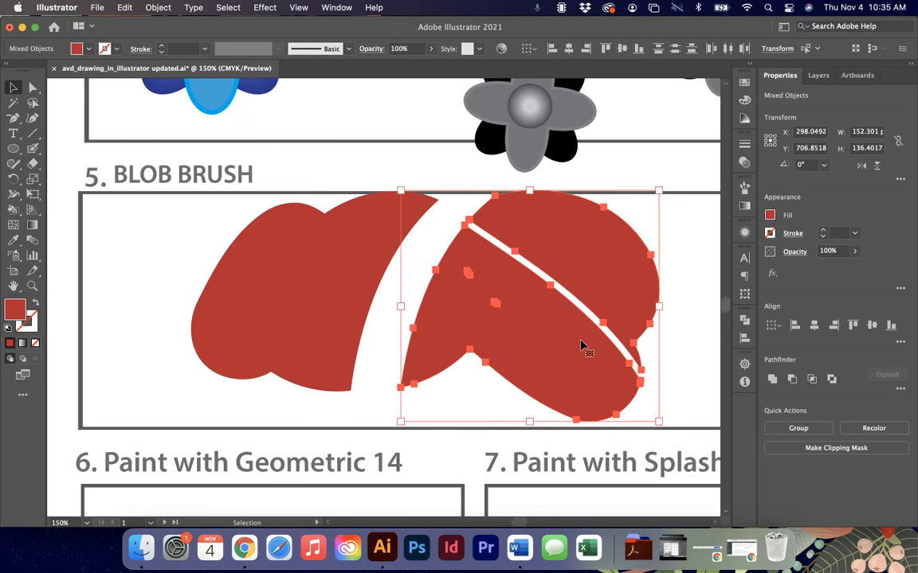
click(406, 361)
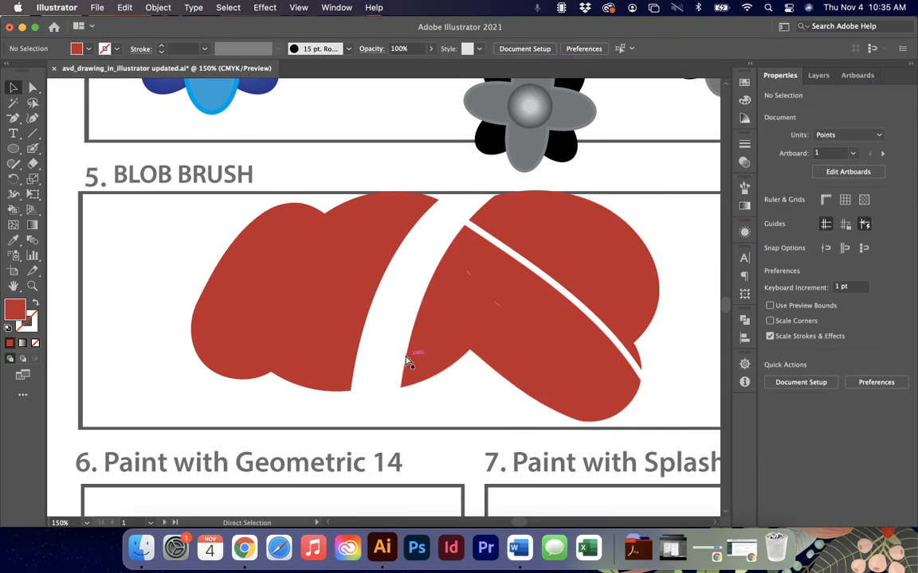
Activate the Paintbrush tool and show the document's brushes, with boxes 6 to 8 of the worksheet in view
key(super+minus)
key(super+minus)
scroll(406, 361, down, 3)
scroll(406, 361, right, 4)
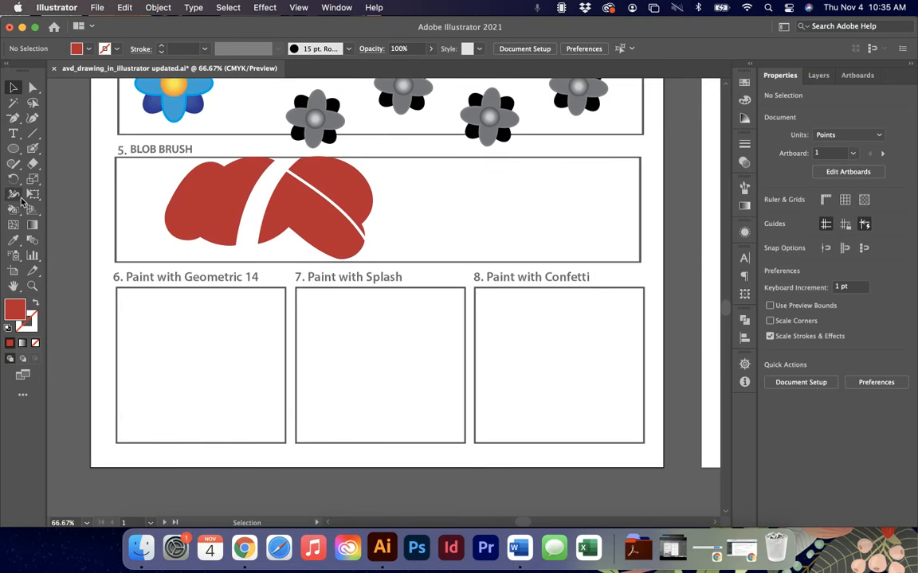
click(32, 148)
click(70, 133)
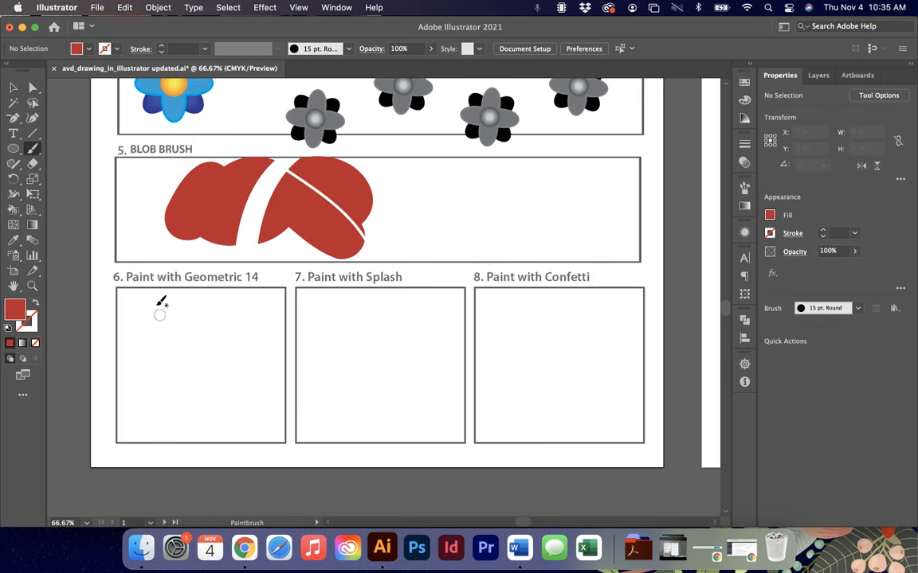
click(337, 7)
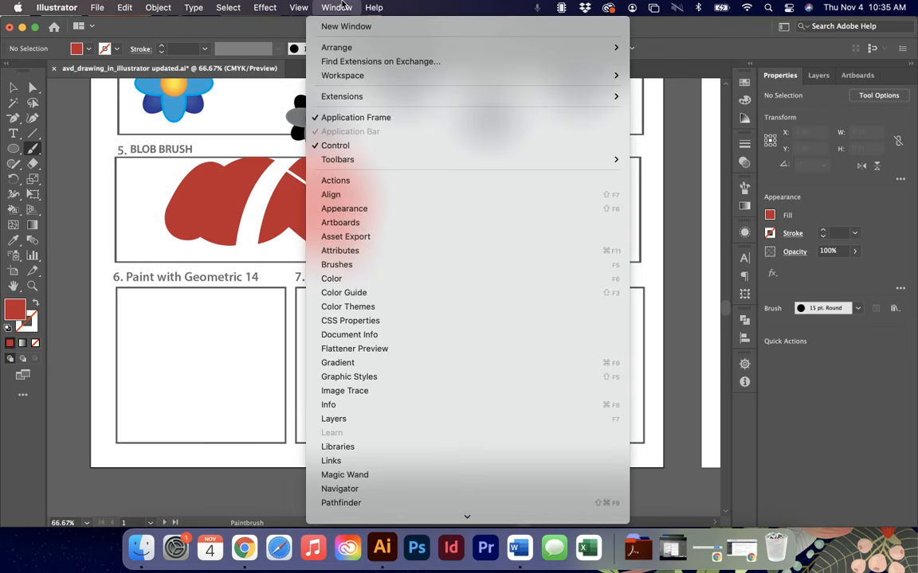
click(338, 267)
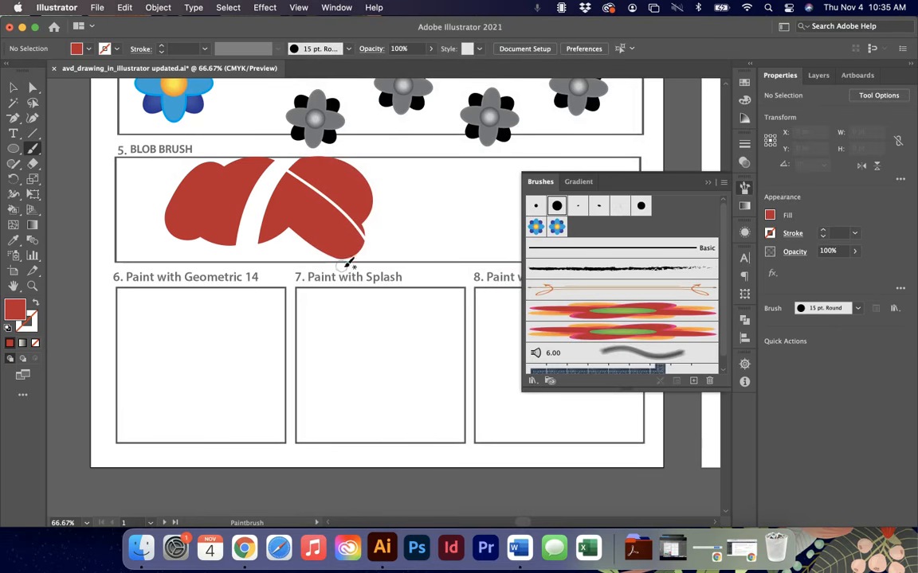
Check the available brush libraries against the written directions for items 6 to 8
click(532, 381)
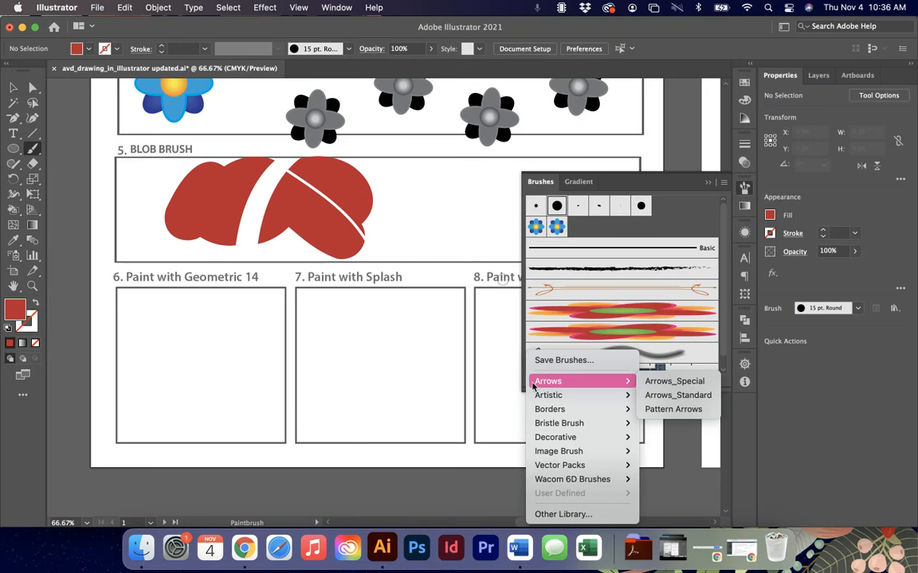
click(707, 183)
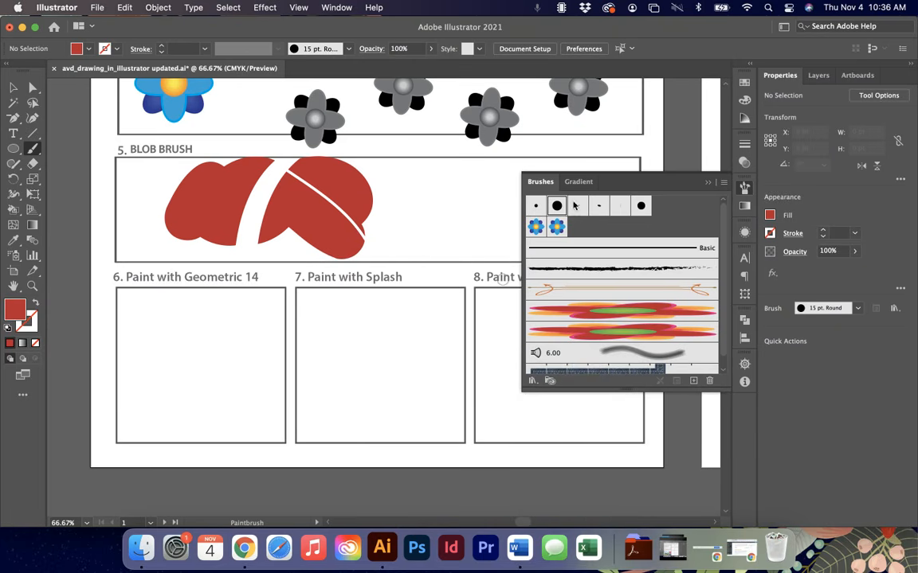
click(707, 183)
scroll(565, 213, right, 8)
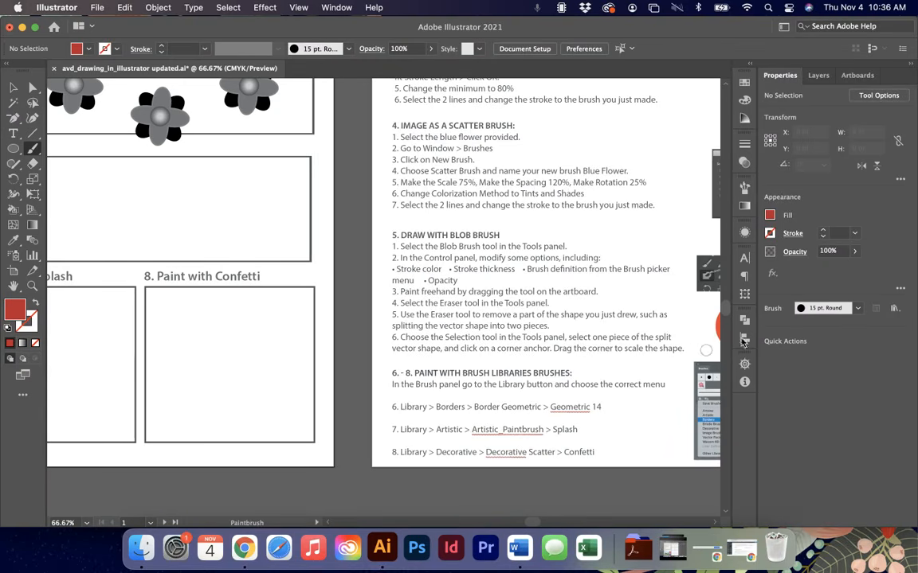
scroll(125, 331, left, 5)
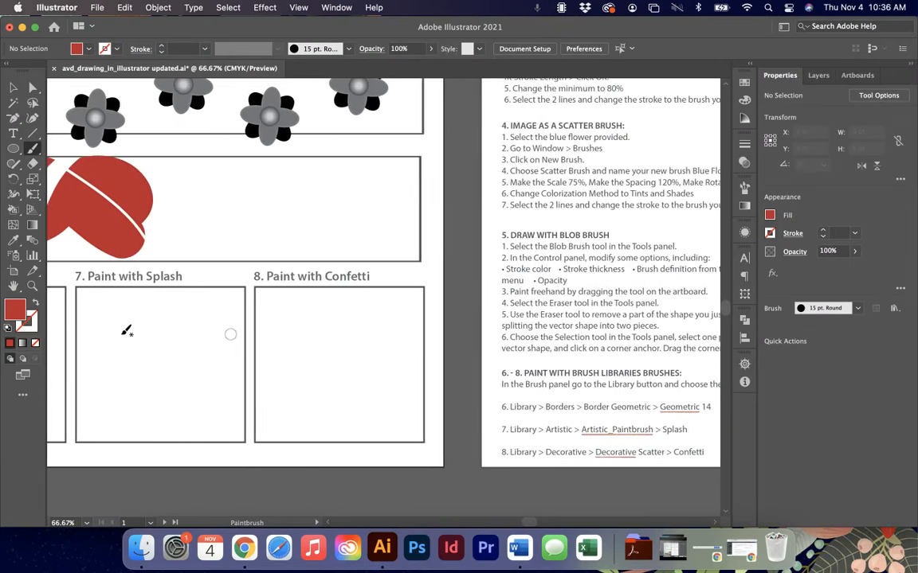
scroll(126, 331, right, 2)
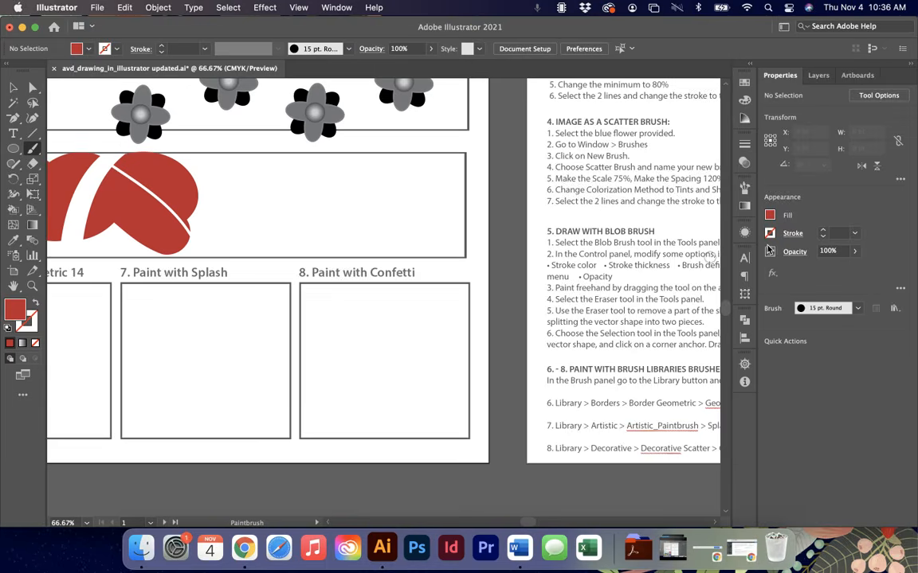
Load the Decorative_Scatter brush library and paint a wavy stroke with its Confetti brush in the Paint with Confetti box
click(744, 187)
click(542, 384)
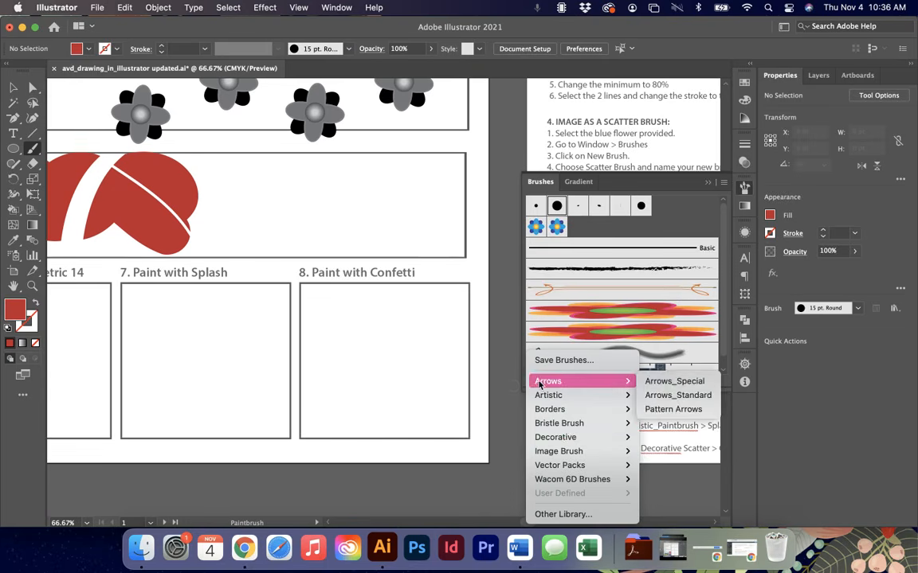
mouse_move(550, 437)
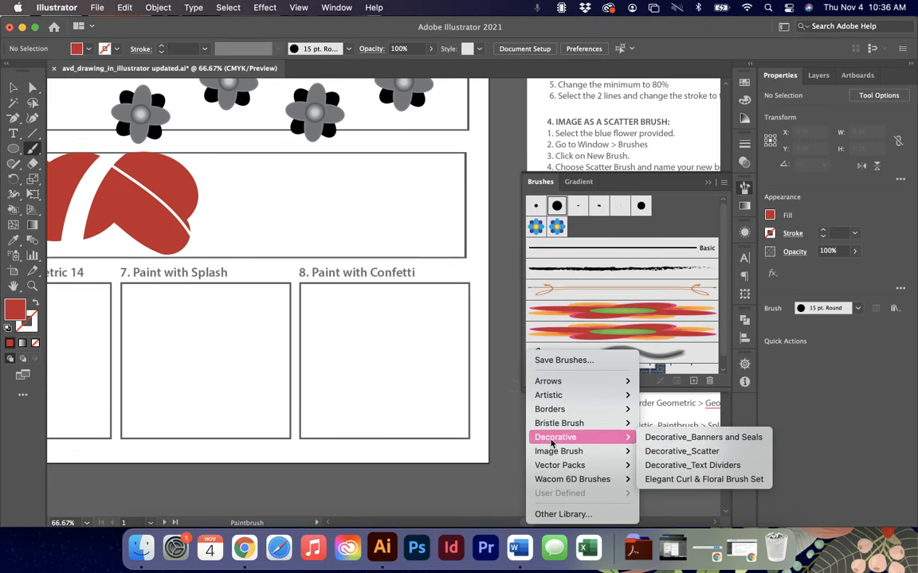
click(677, 450)
click(418, 299)
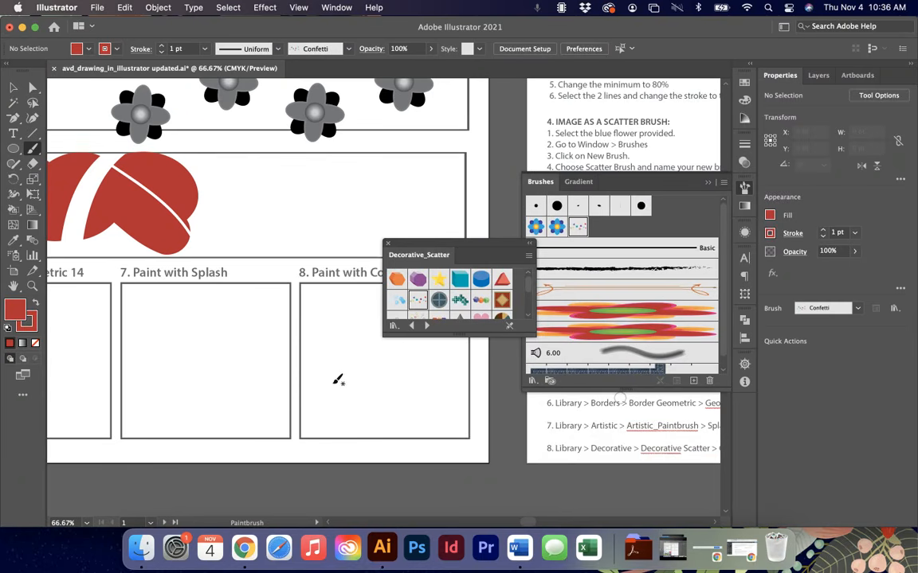
drag(448, 380, 434, 407)
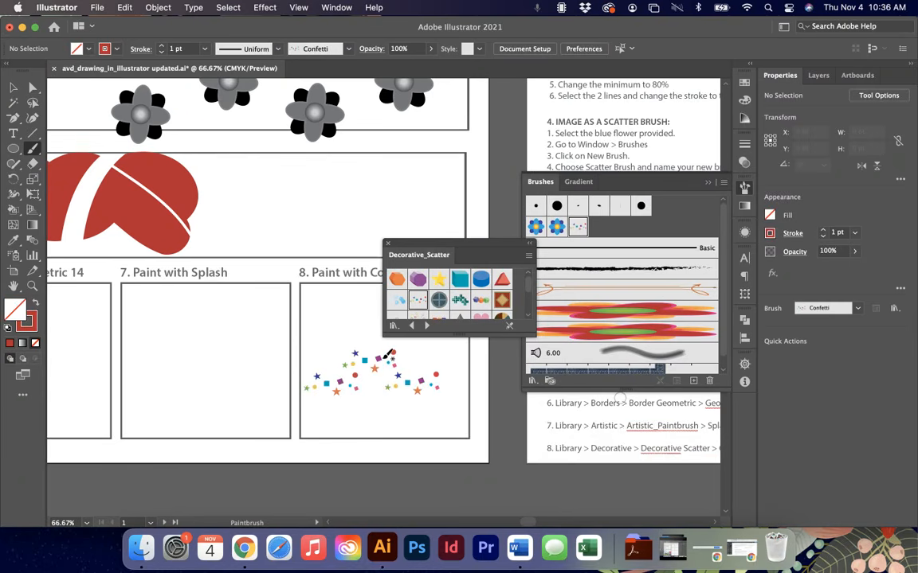
Open the Borders_Geometric brush library, enlarge it to view its border patterns, and close it
click(393, 325)
mouse_move(470, 368)
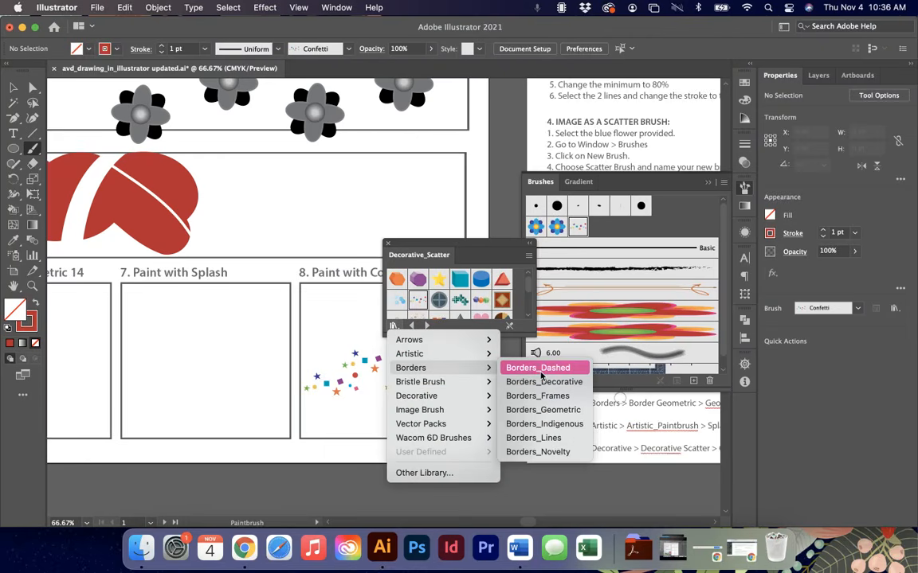
click(543, 409)
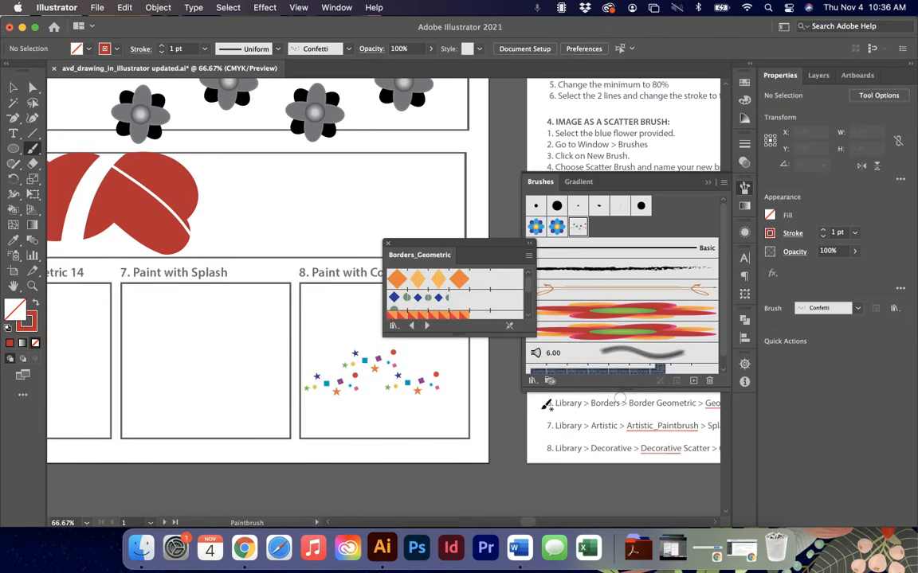
drag(533, 331, 587, 488)
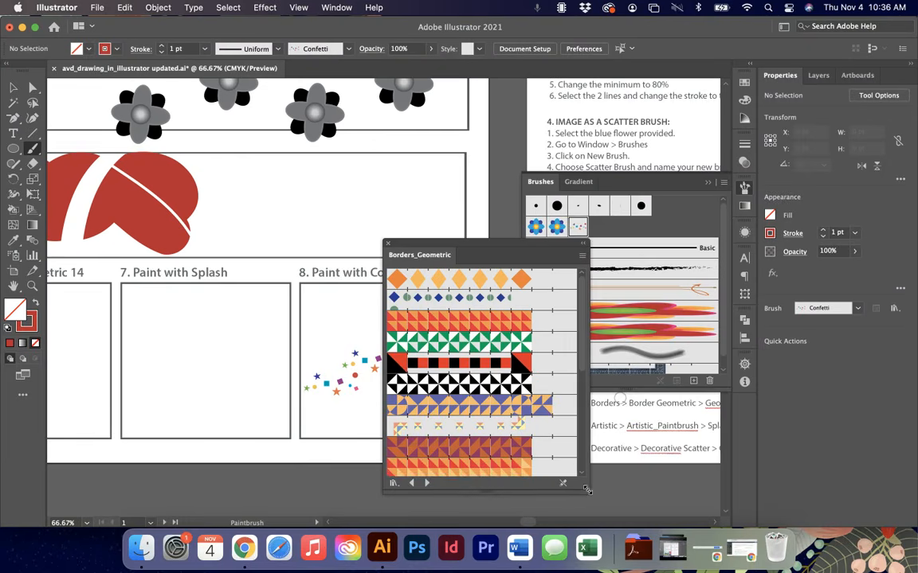
click(388, 244)
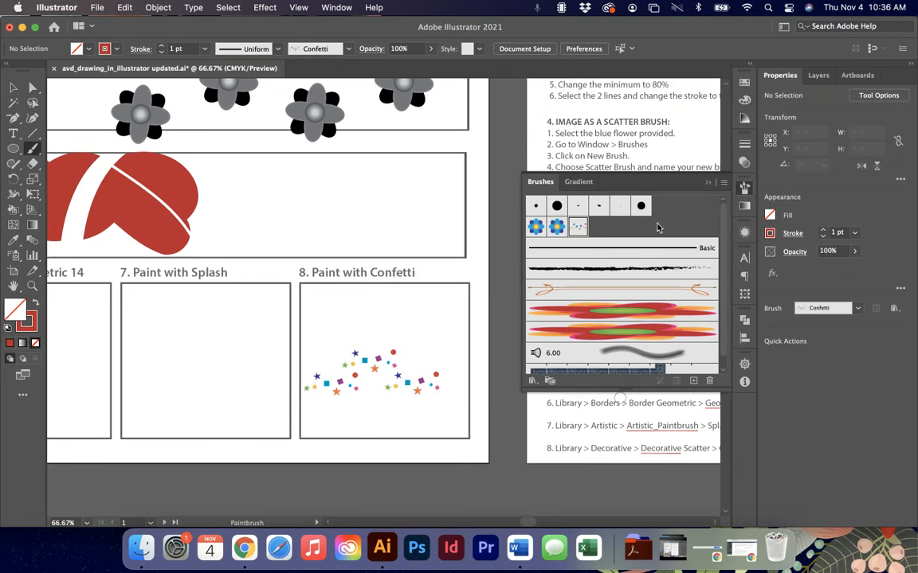
Collapse the brush list and switch to the Selection tool with the whole worksheet in view
click(712, 183)
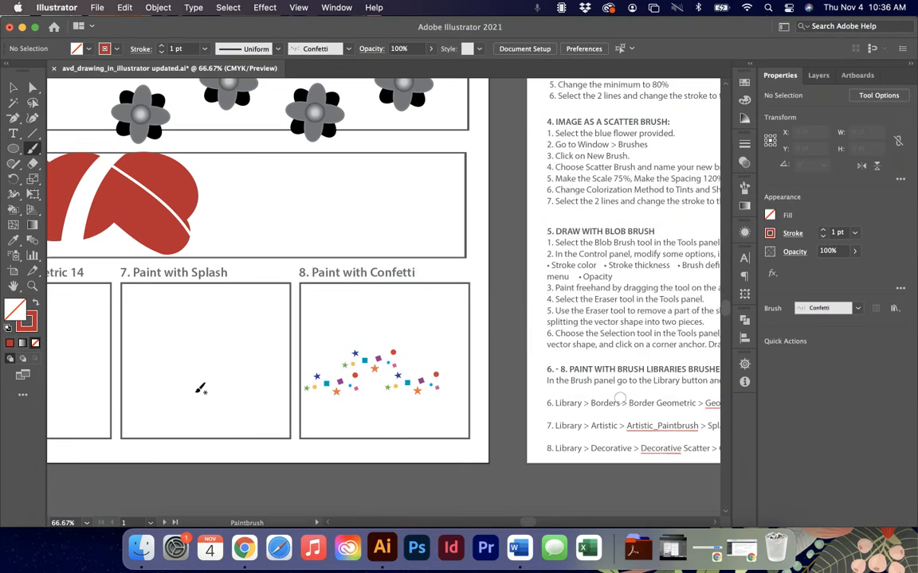
scroll(201, 389, left, 5)
scroll(200, 389, down, 3)
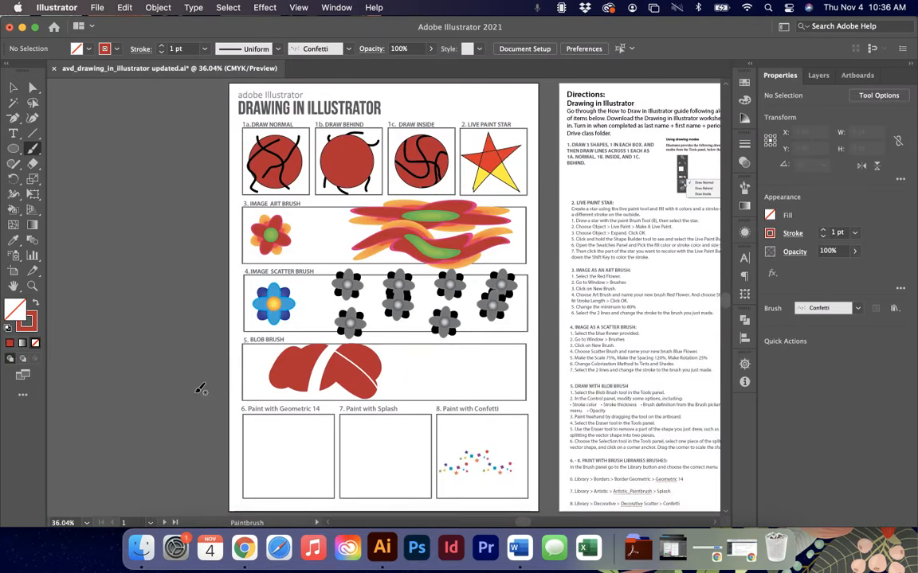
click(14, 88)
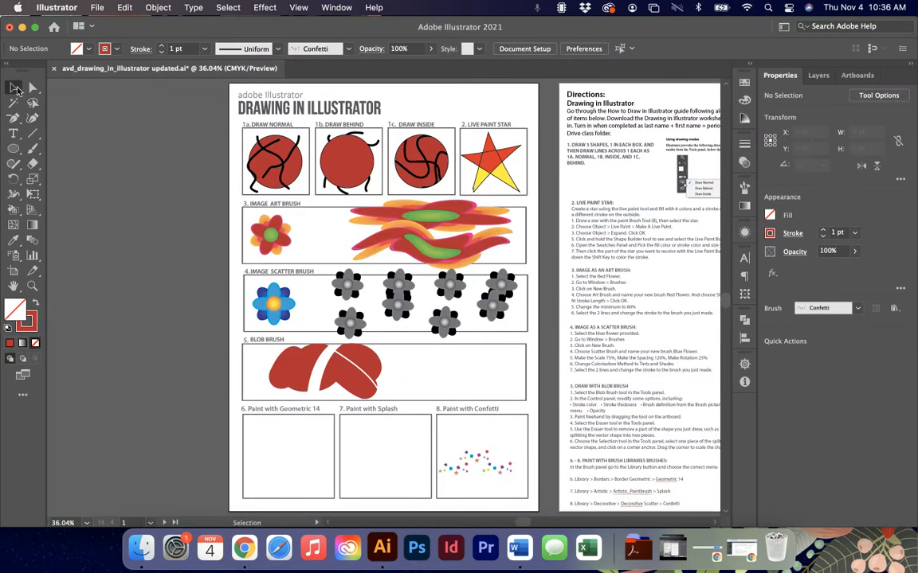